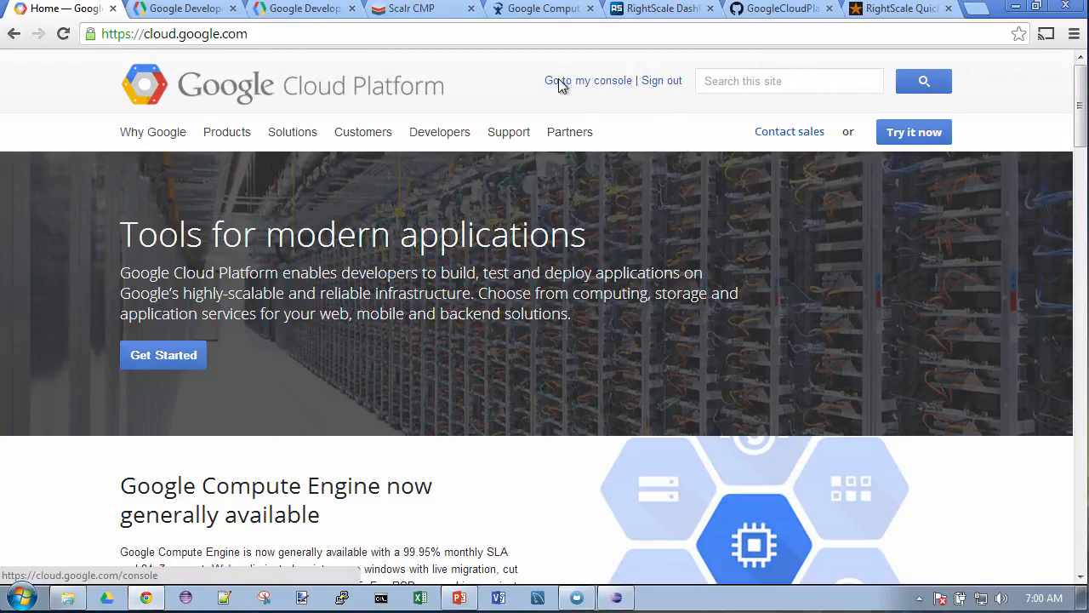
# Look through the Google Developers home page, including its Developer Tools section, and return to the Google Cloud Platform home page
pyautogui.click(188, 12)
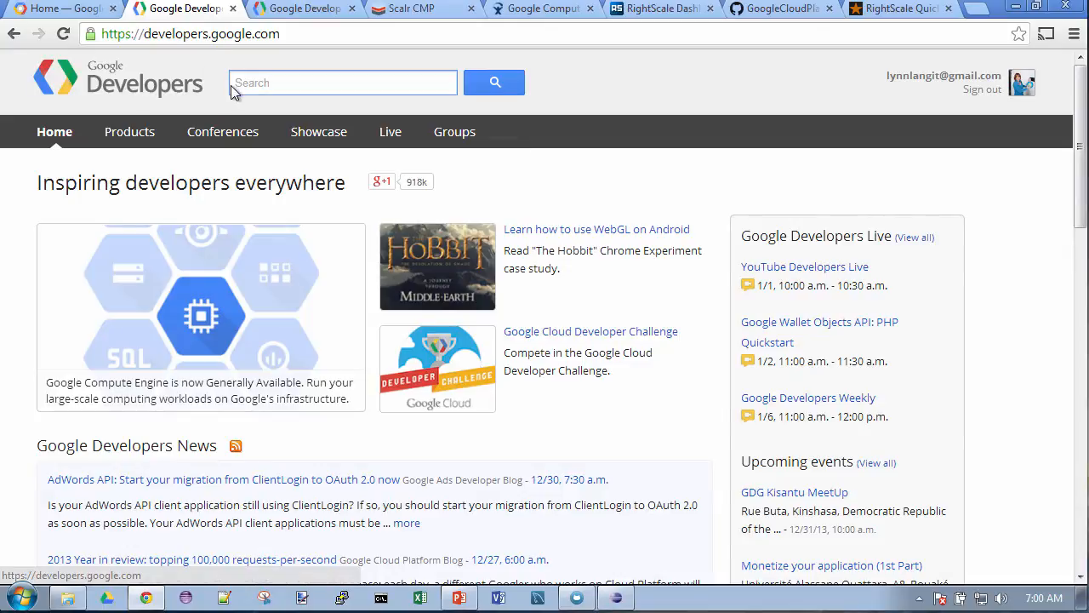
pyautogui.scroll(-12, 195, 132)
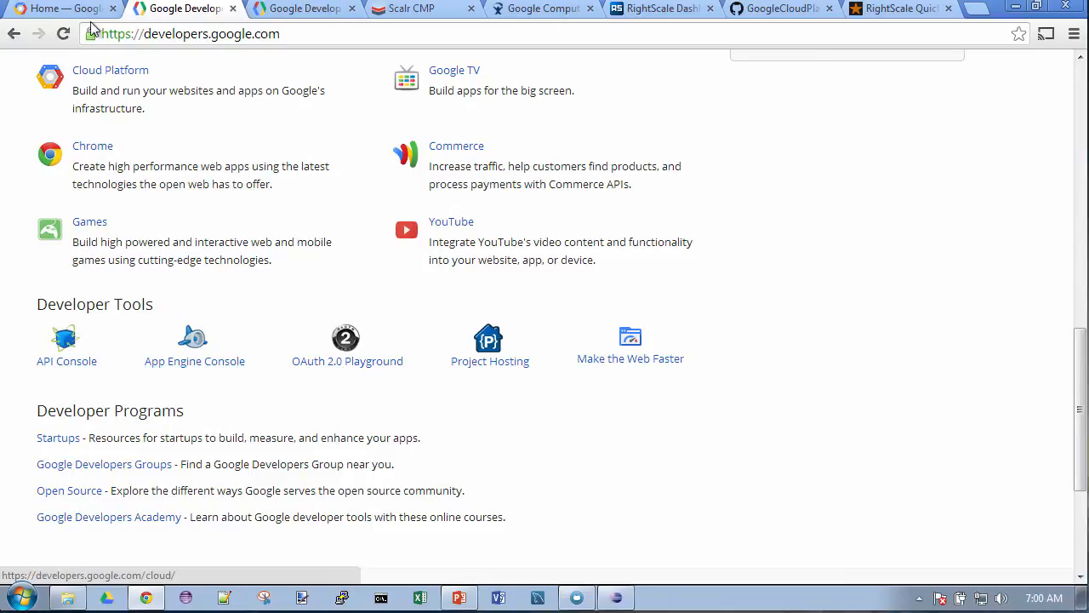
pyautogui.click(64, 8)
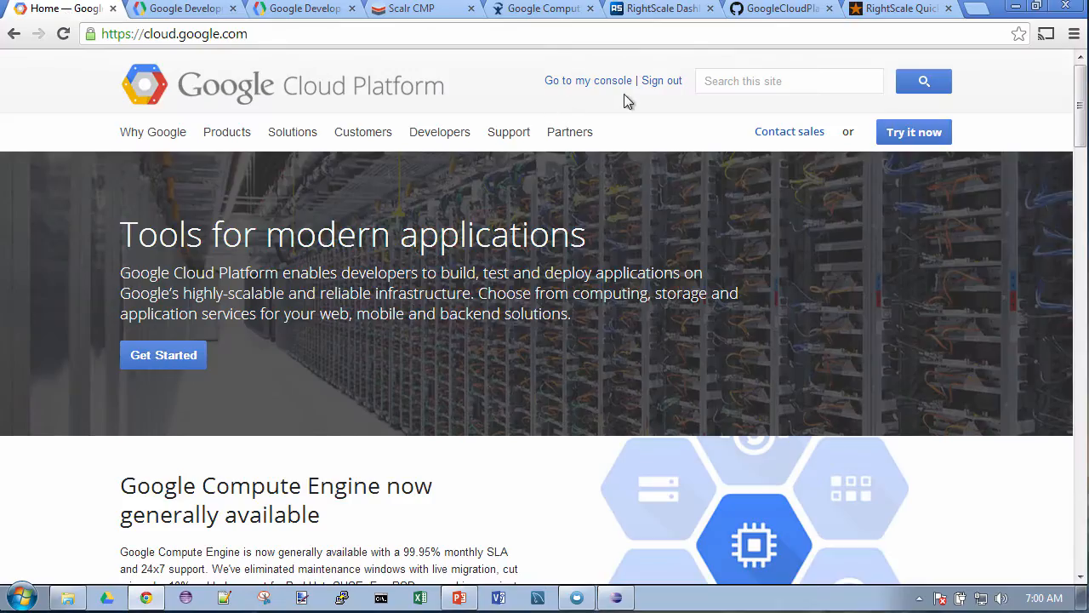
# Open the Google Developers Console from the Cloud Platform site and look over the list of projects
pyautogui.click(595, 84)
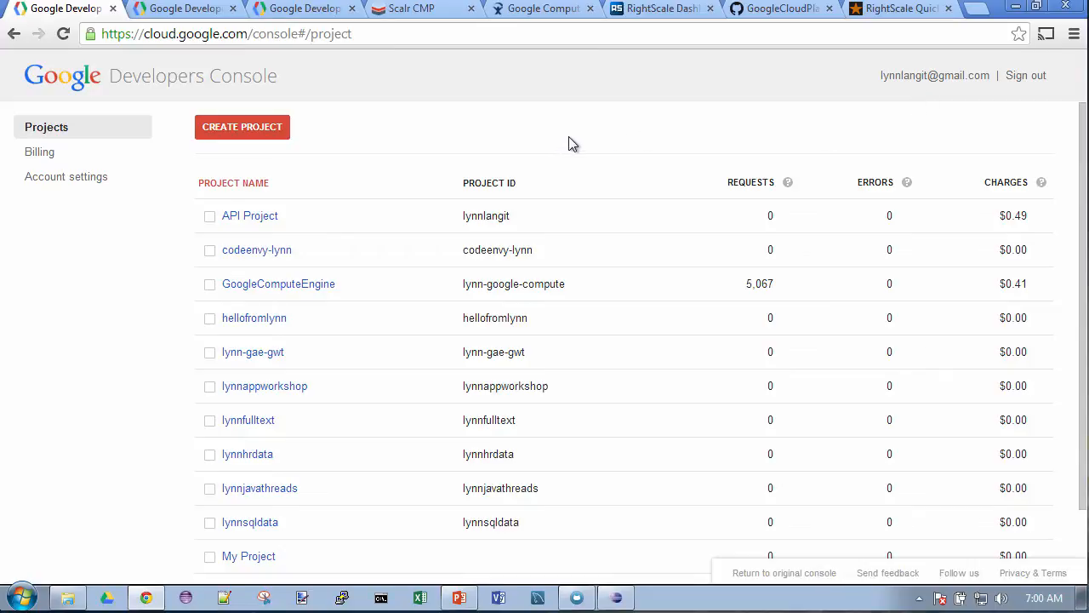
pyautogui.scroll(-1, 593, 153)
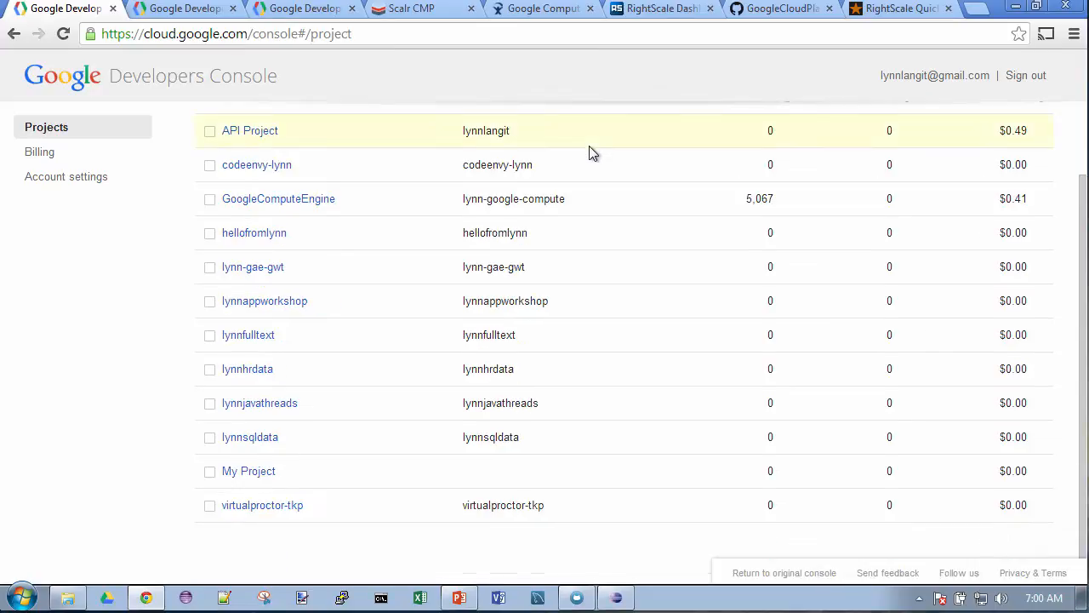
pyautogui.scroll(1, 605, 127)
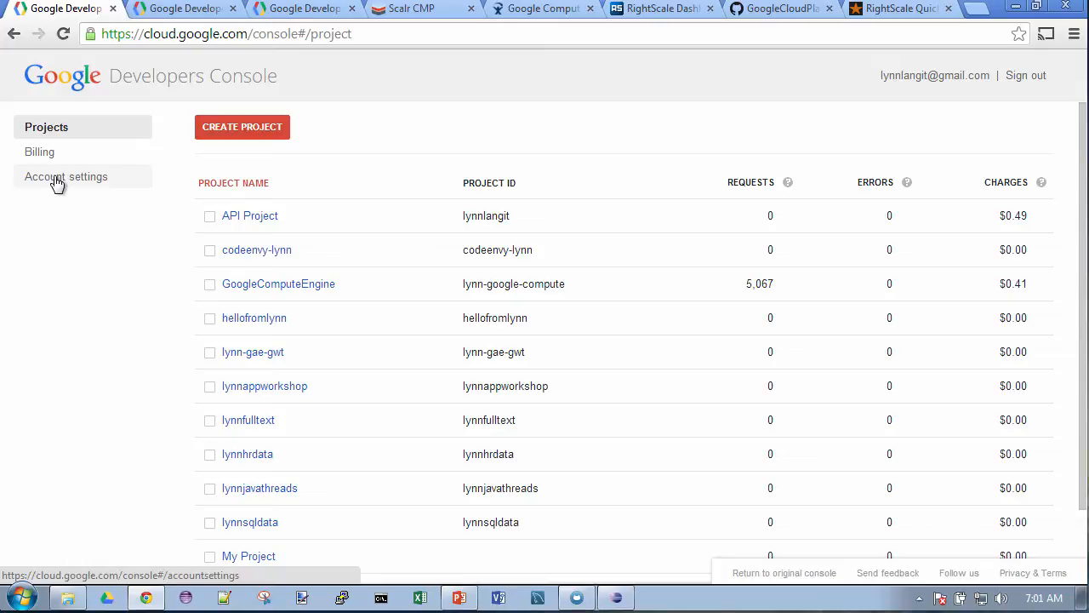
# Create a new project named screencast, keeping the suggested project ID
pyautogui.click(239, 128)
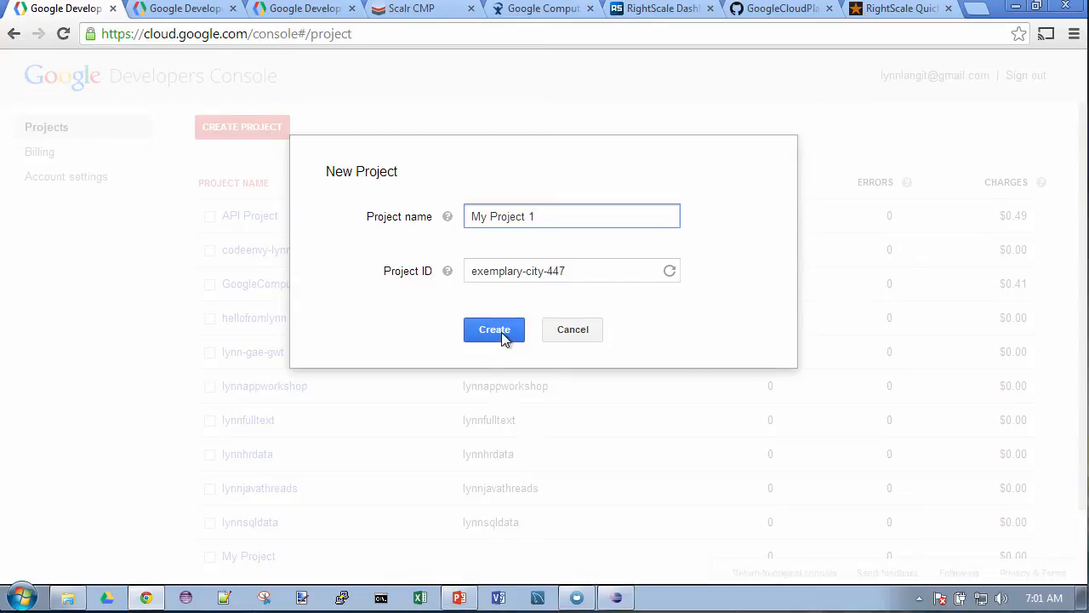
pyautogui.moveTo(536, 216); pyautogui.dragTo(462, 212)
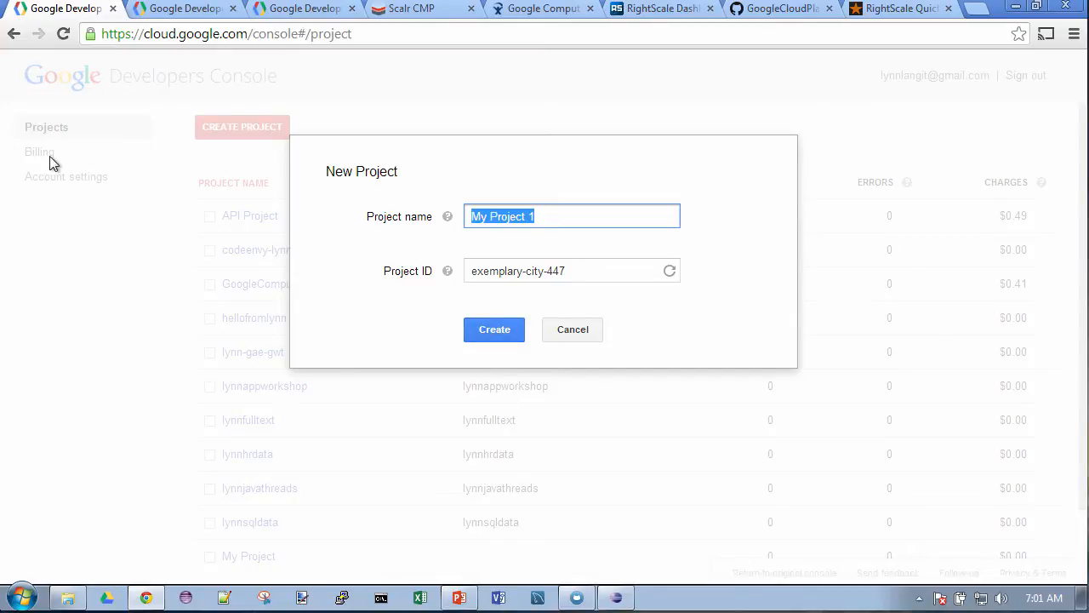
pyautogui.write('Scr')
pyautogui.press('BackSpace')
pyautogui.press('BackSpace')
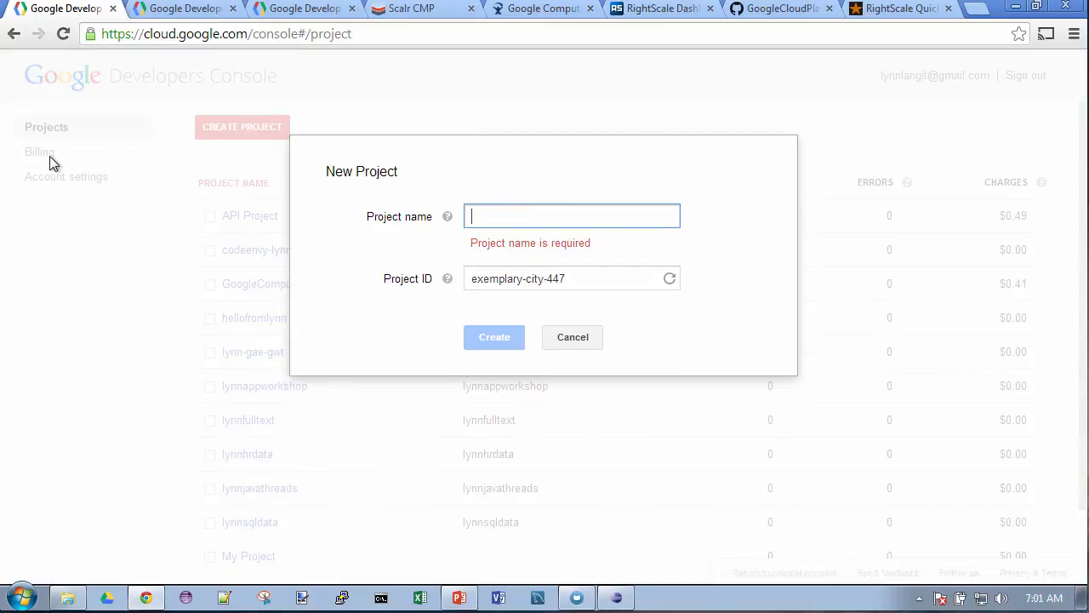
pyautogui.write('screencast')
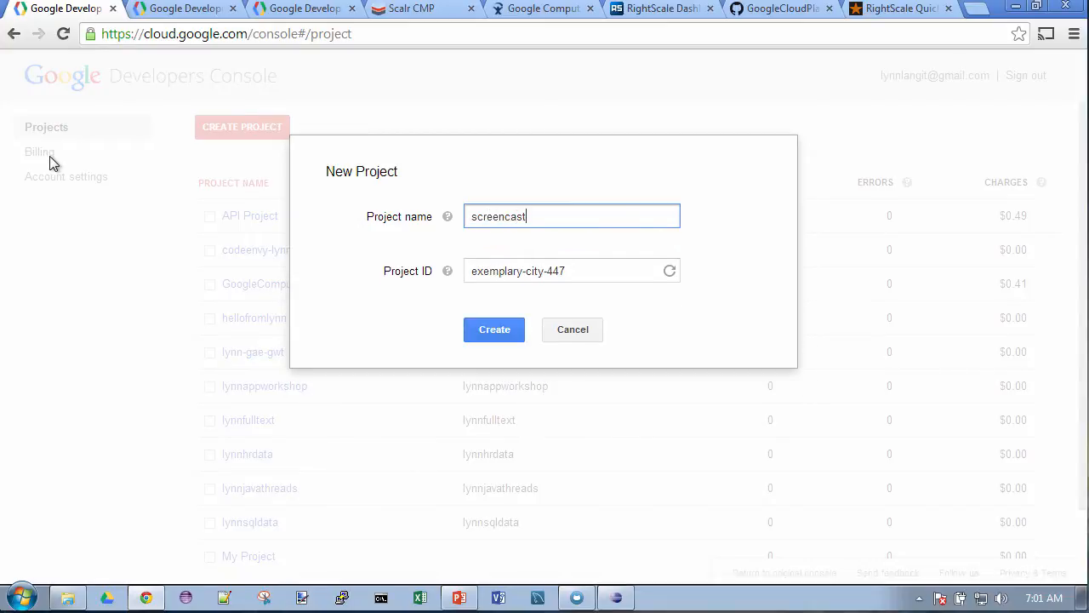
pyautogui.click(481, 336)
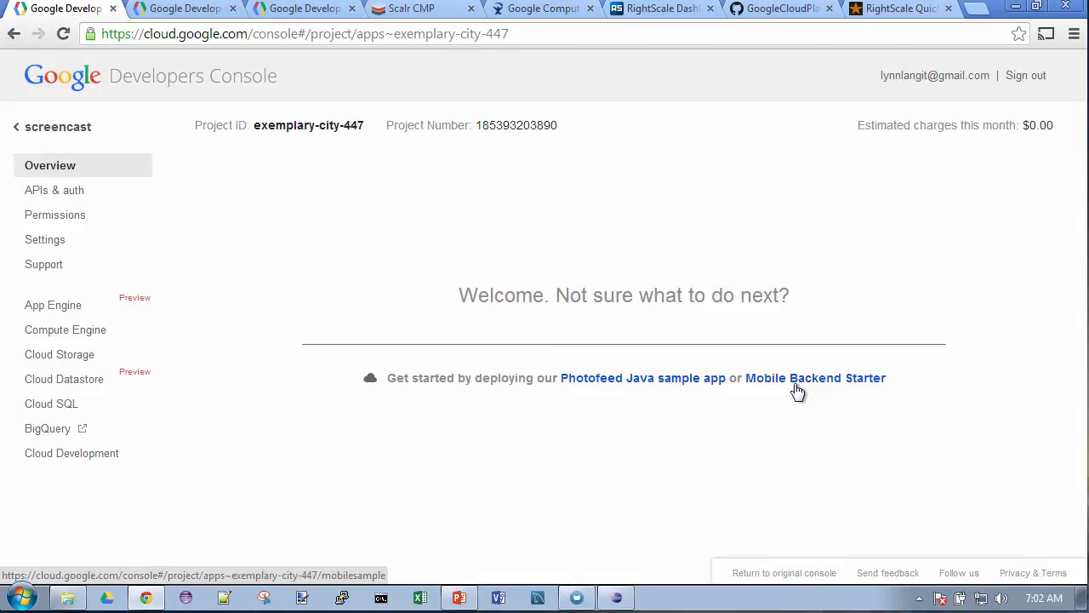
# Examine the screencast project's full list of available APIs, its credentials and its notification endpoints
pyautogui.click(79, 192)
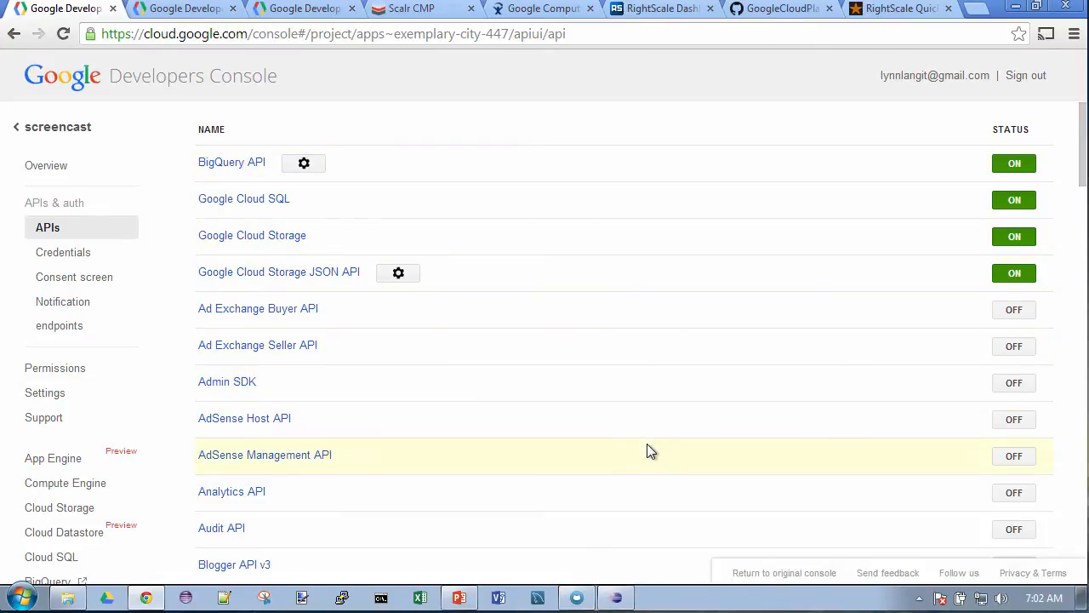
pyautogui.scroll(-6, 644, 444)
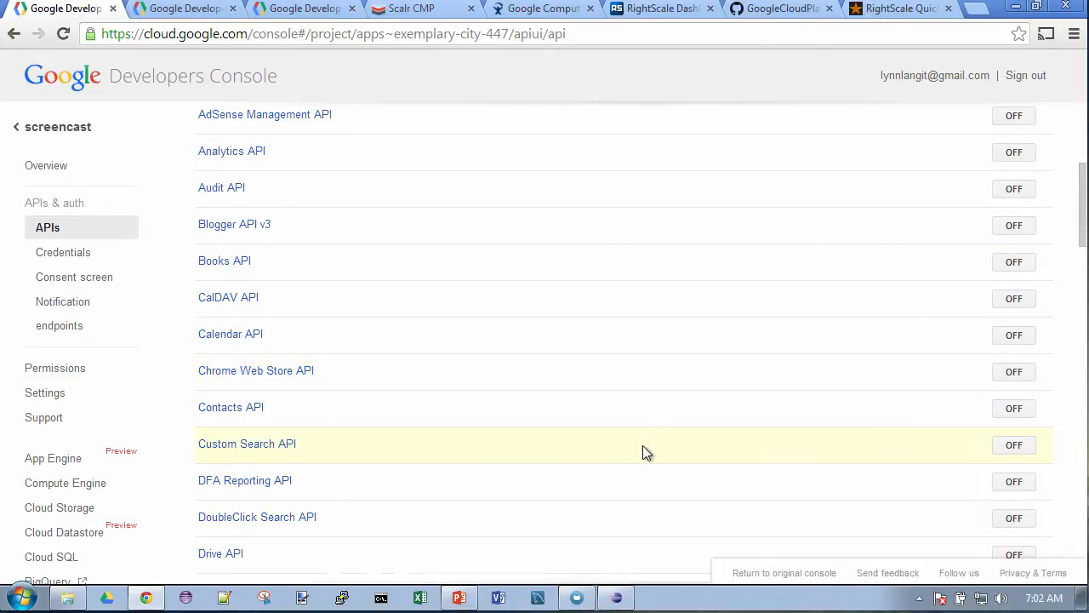
pyautogui.scroll(-6, 643, 453)
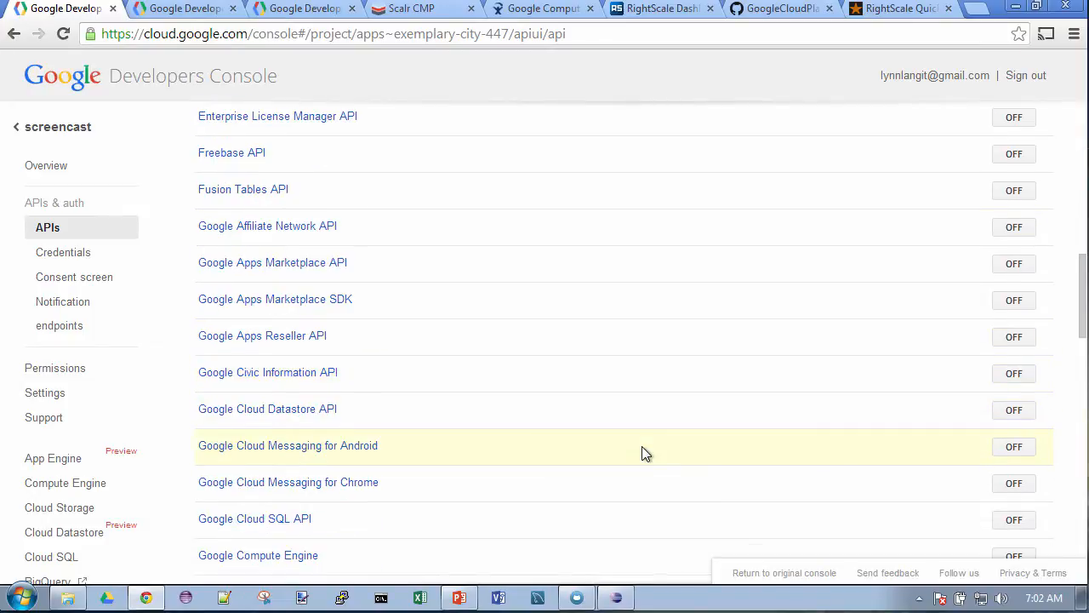
pyautogui.scroll(-10, 643, 454)
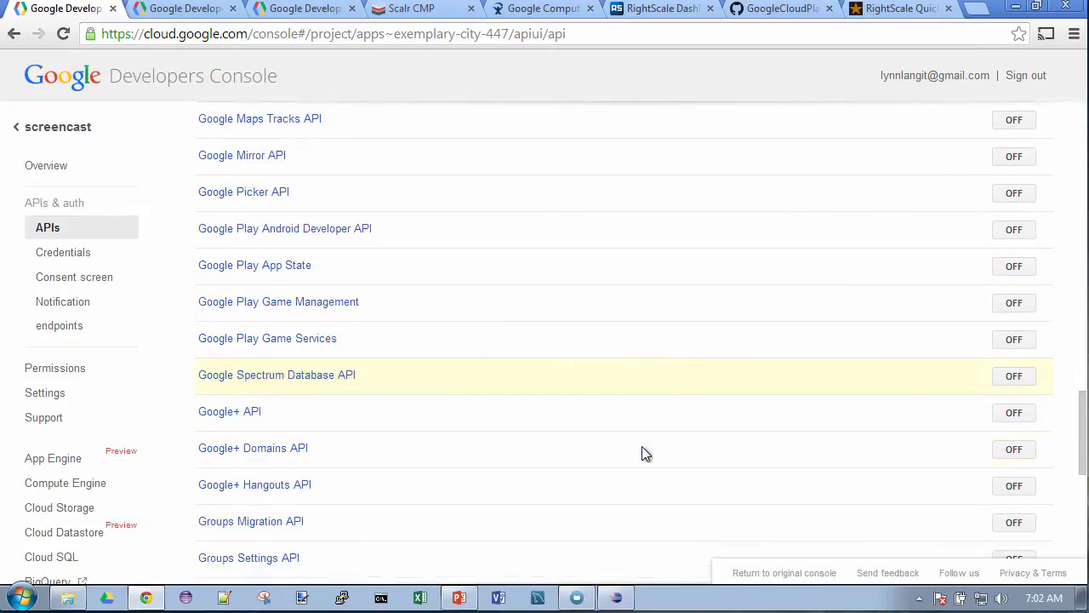
pyautogui.scroll(-3, 644, 454)
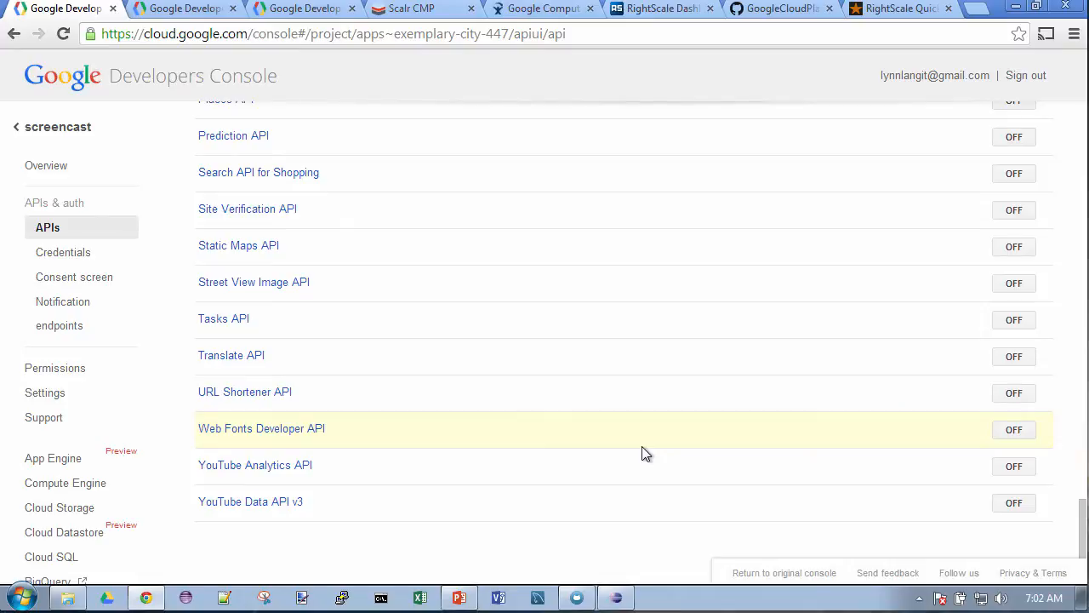
pyautogui.scroll(13, 643, 453)
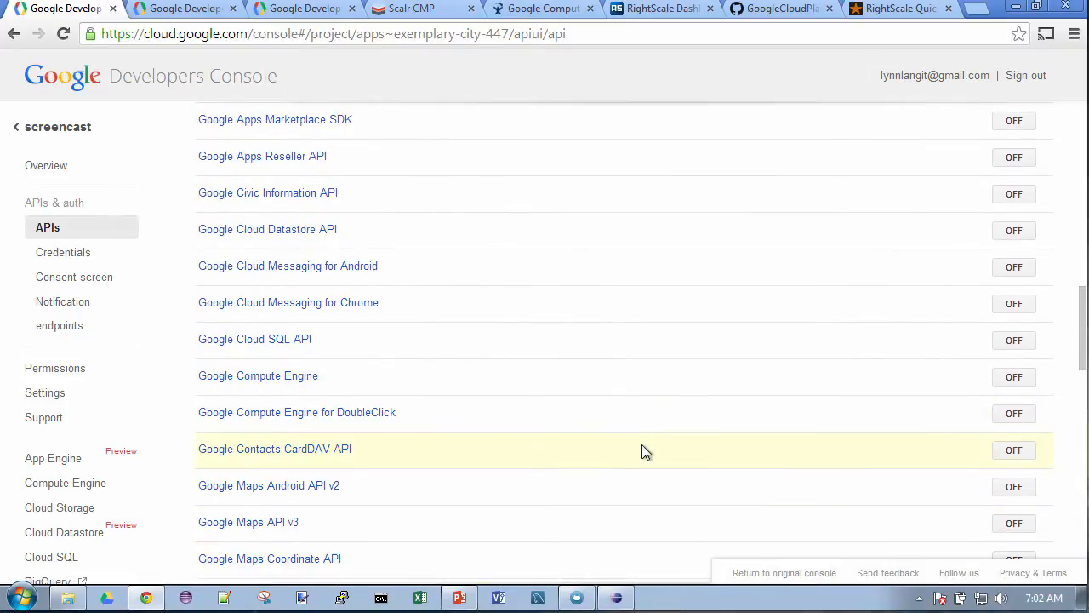
pyautogui.scroll(12, 643, 454)
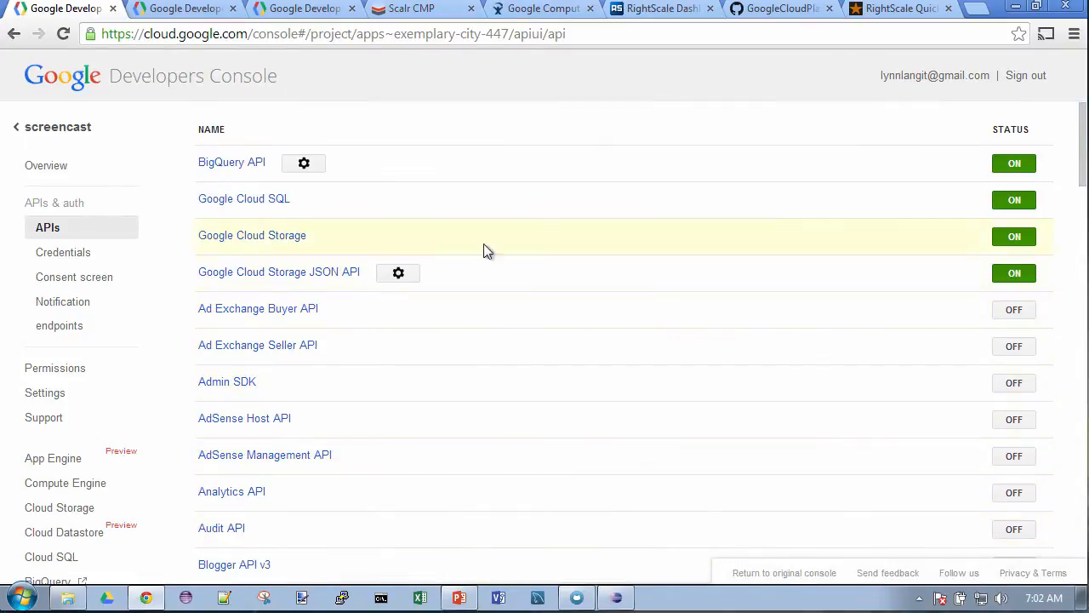
pyautogui.click(84, 260)
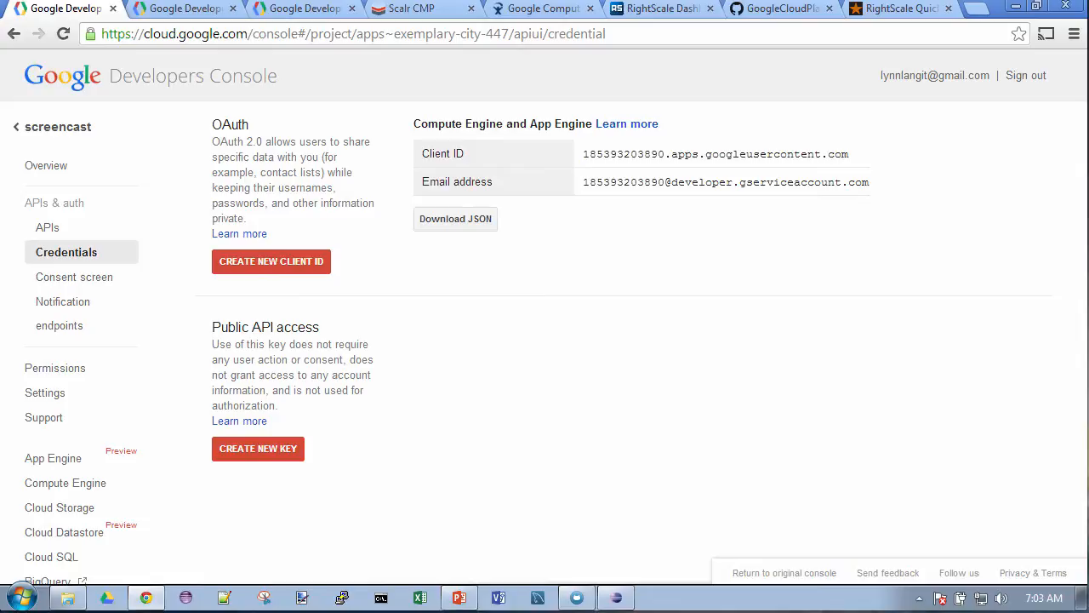
pyautogui.click(121, 300)
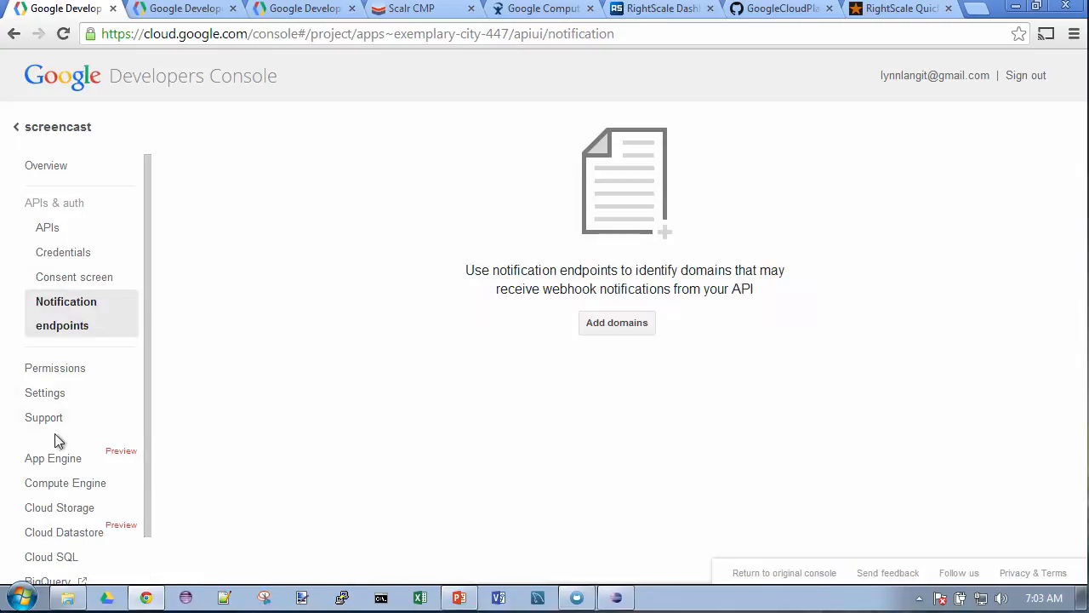
# Review the project's member permissions and the options for adding a member, without adding anyone
pyautogui.click(55, 369)
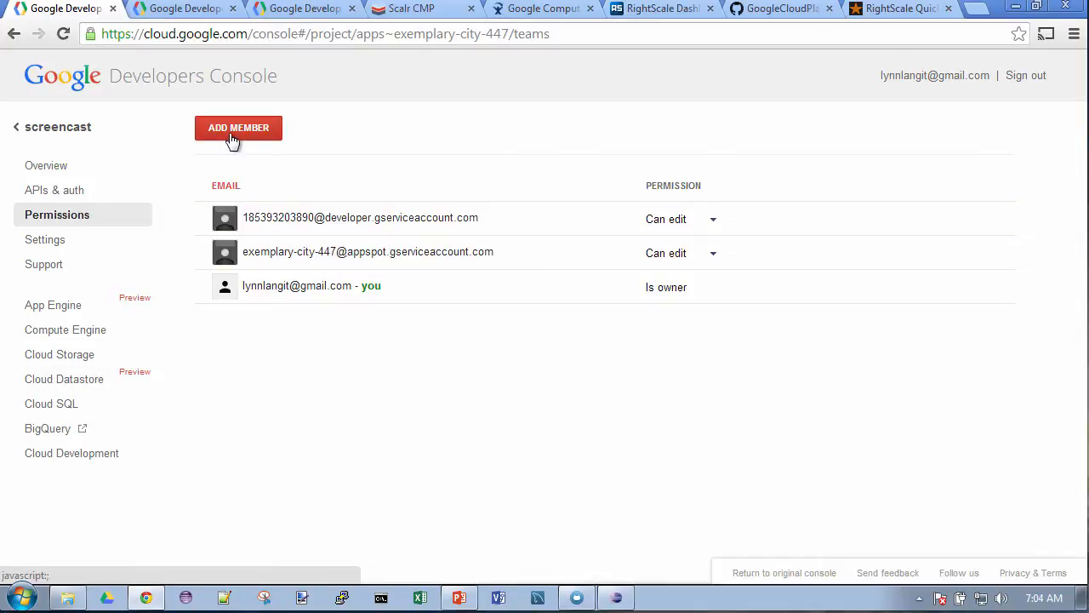
pyautogui.click(710, 254)
pyautogui.click(711, 255)
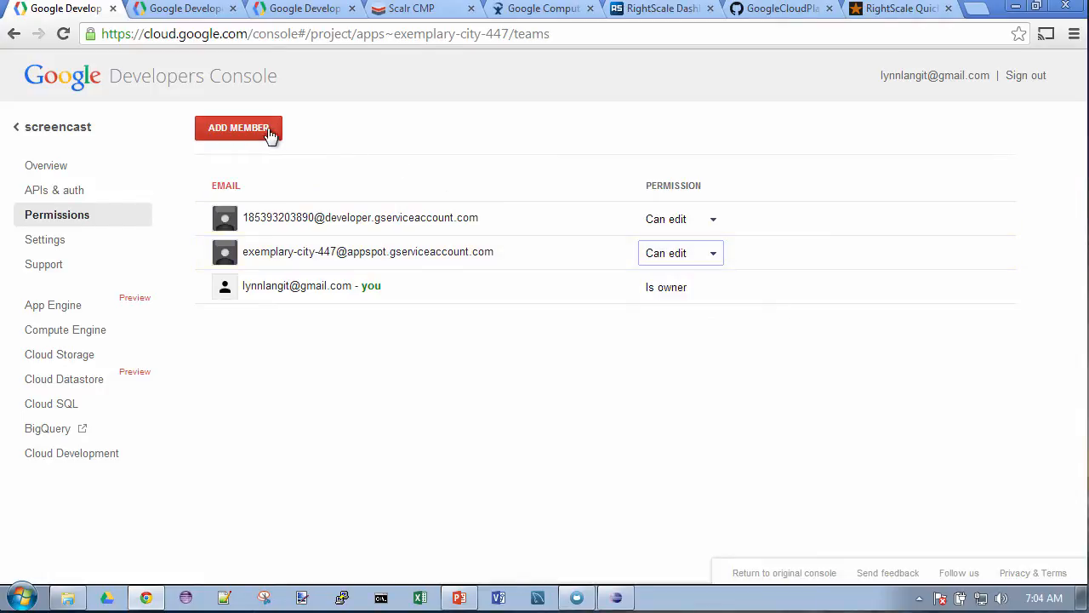
pyautogui.click(242, 126)
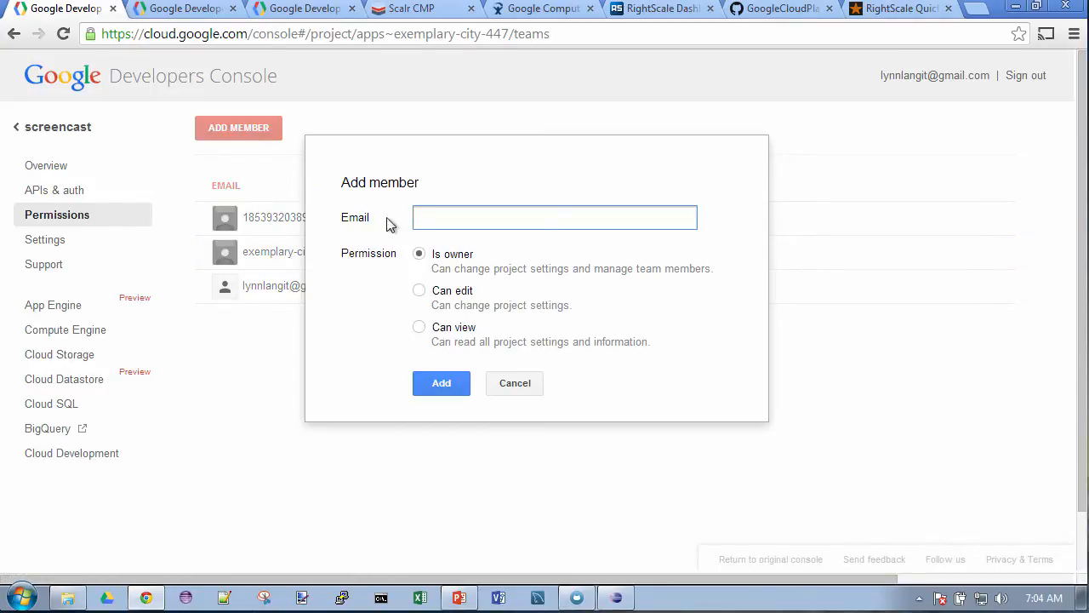
pyautogui.click(513, 385)
# View the project's settings page and its support options
pyautogui.click(46, 239)
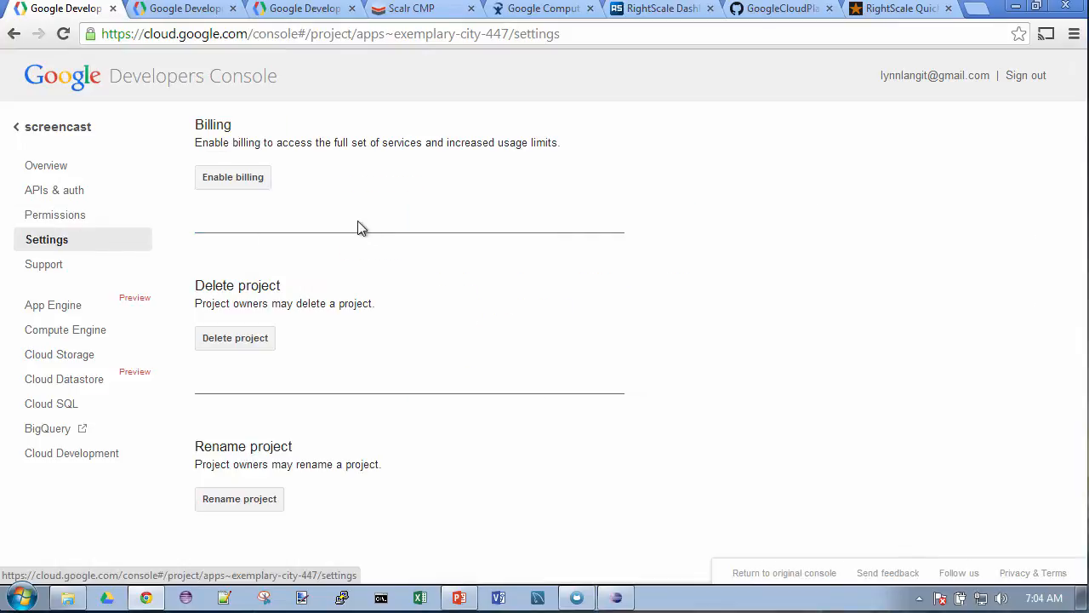
pyautogui.click(43, 263)
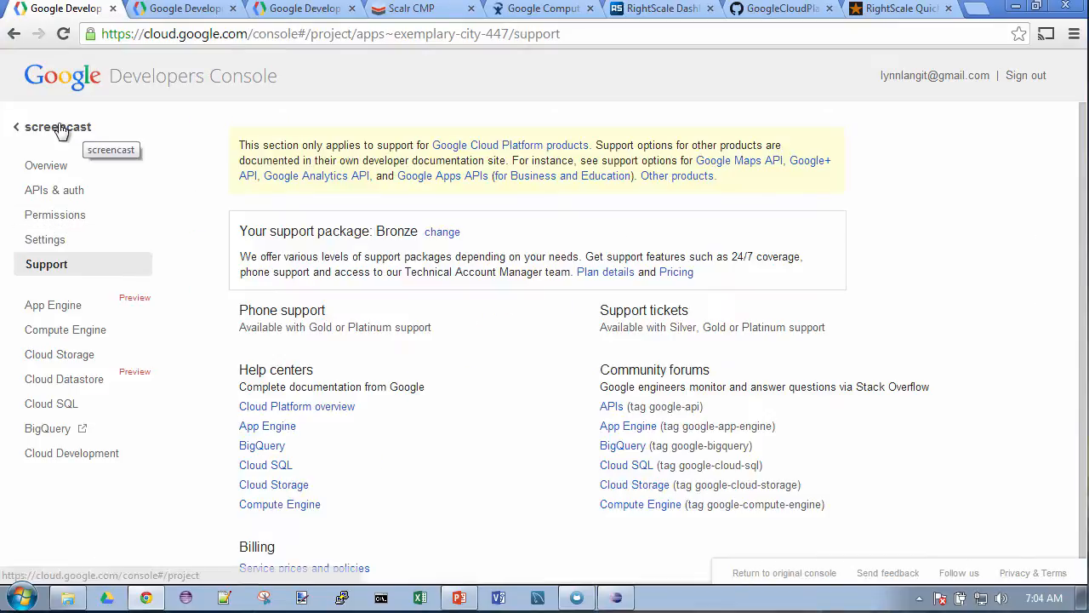
# Return to the list of projects and open the screencast project's overview
pyautogui.click(58, 127)
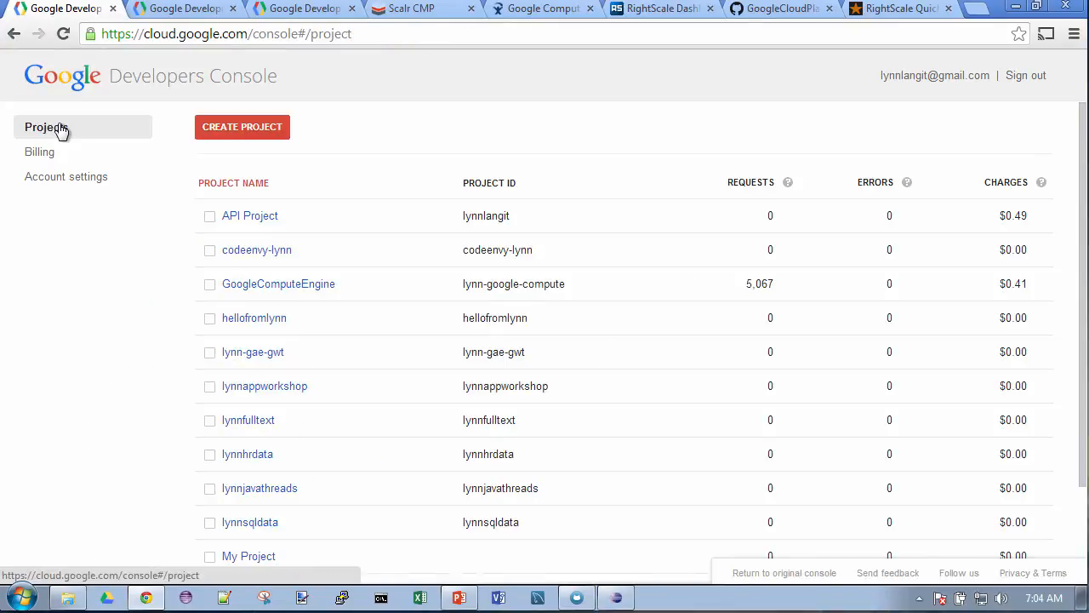
pyautogui.scroll(-3, 117, 373)
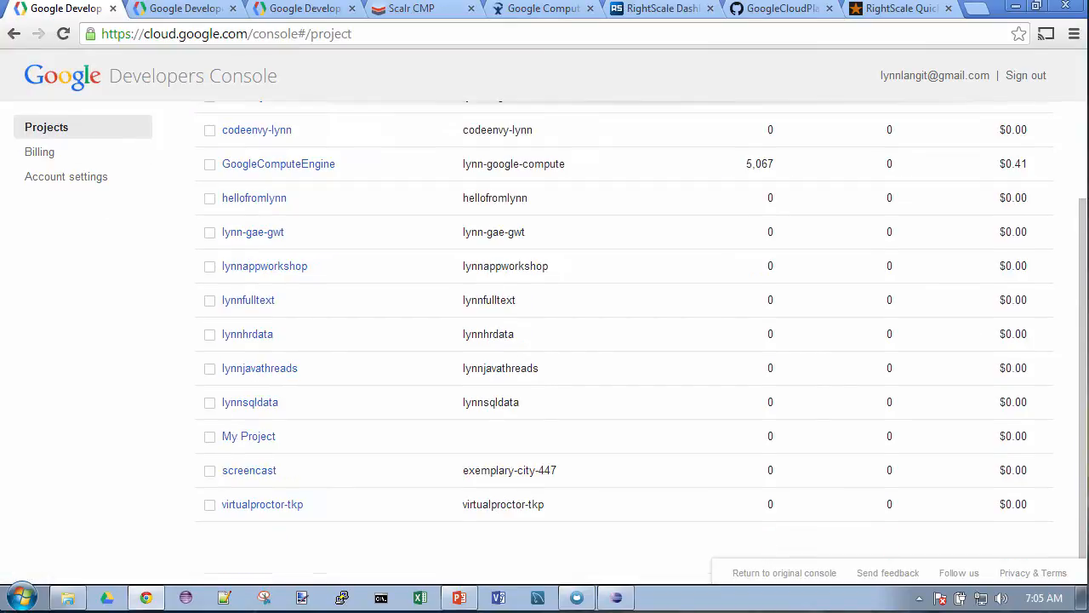
pyautogui.click(210, 470)
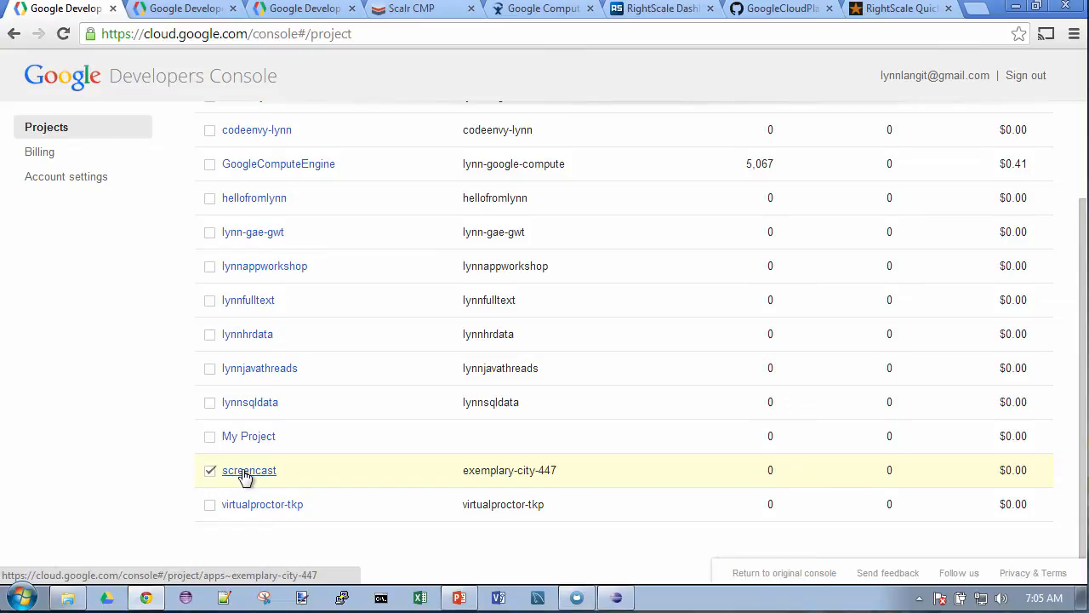
pyautogui.click(245, 474)
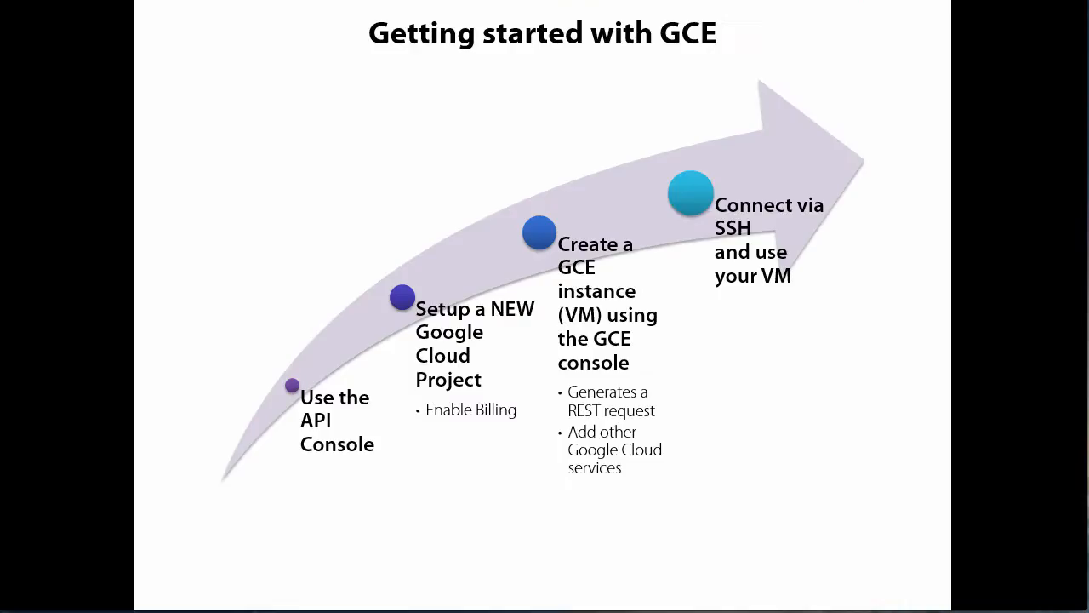
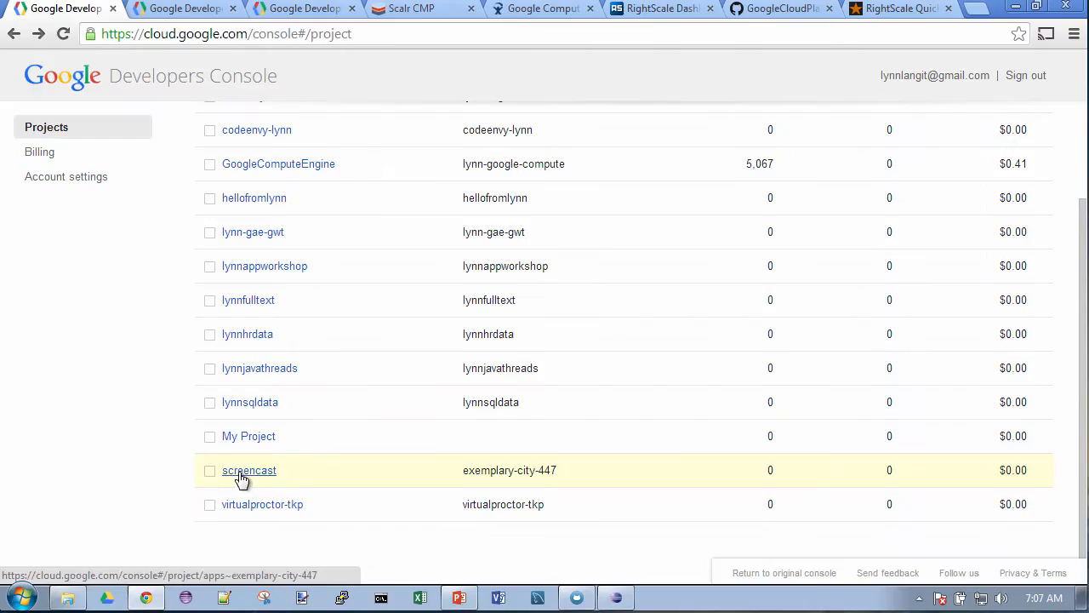
pyautogui.click(241, 478)
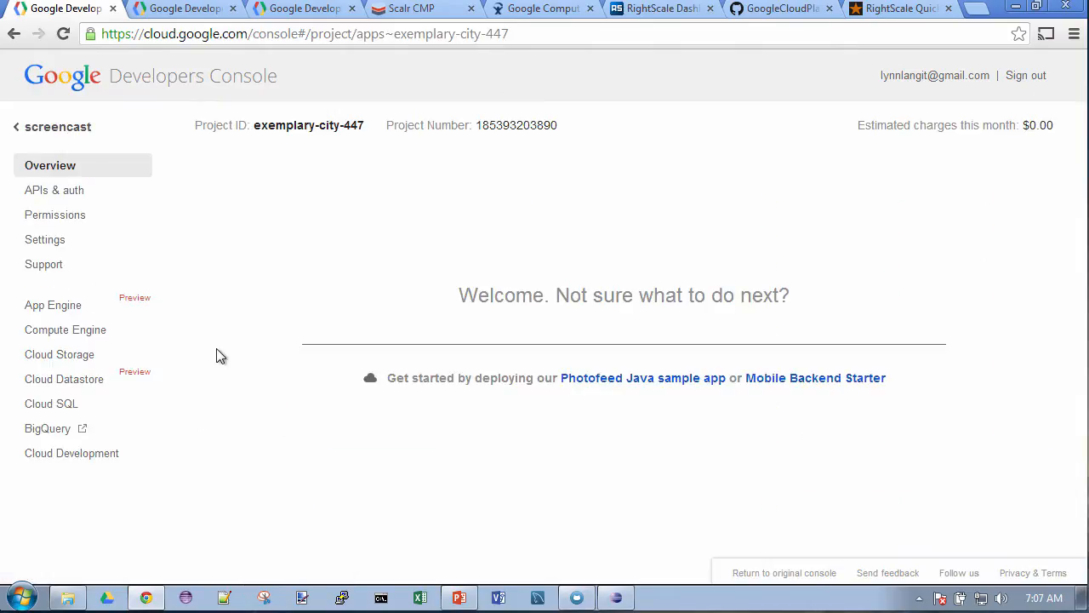
# Start enabling billing for Compute Engine in the screencast project, with United States as the billing country
pyautogui.click(77, 334)
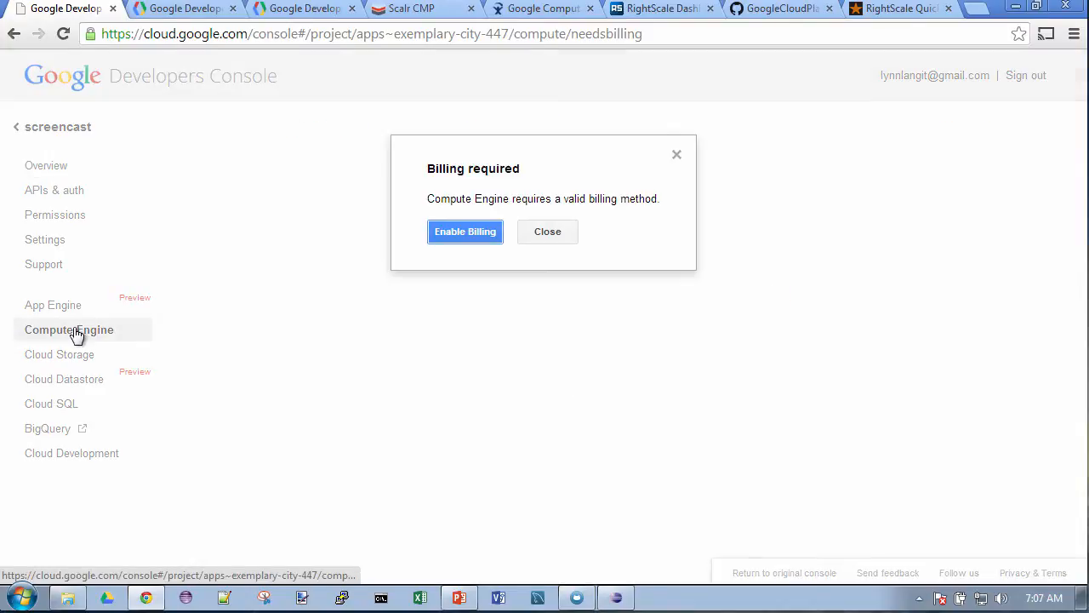
pyautogui.click(462, 230)
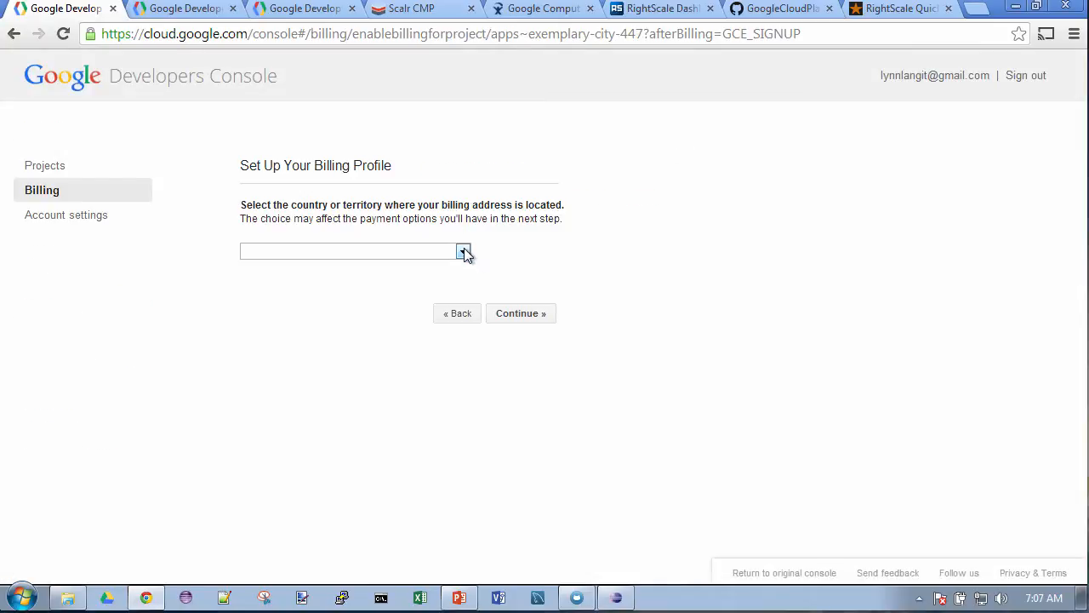
pyautogui.click(464, 250)
pyautogui.moveTo(485, 286); pyautogui.dragTo(505, 522)
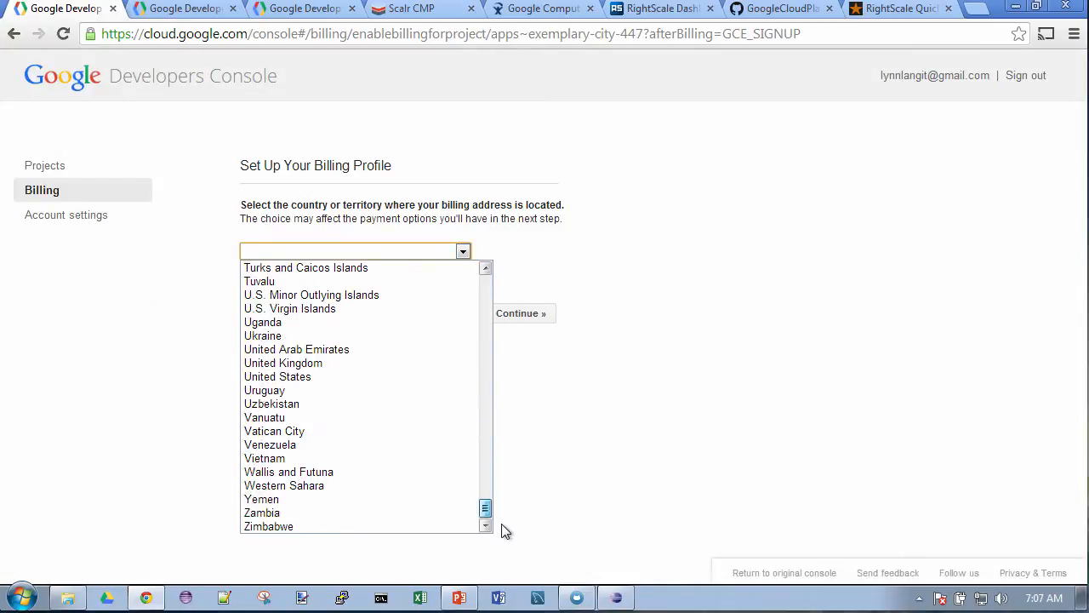
pyautogui.click(277, 376)
pyautogui.scroll(-2, 656, 344)
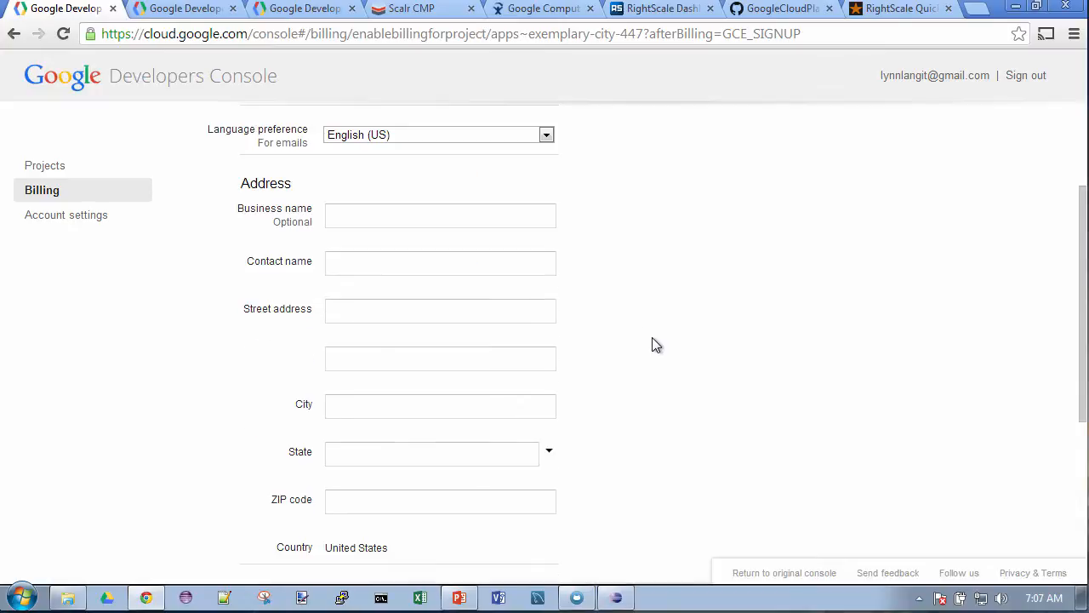
# Review the address and primary contact fields of the billing form without filling them in, and return to the list of projects
pyautogui.scroll(-4, 656, 344)
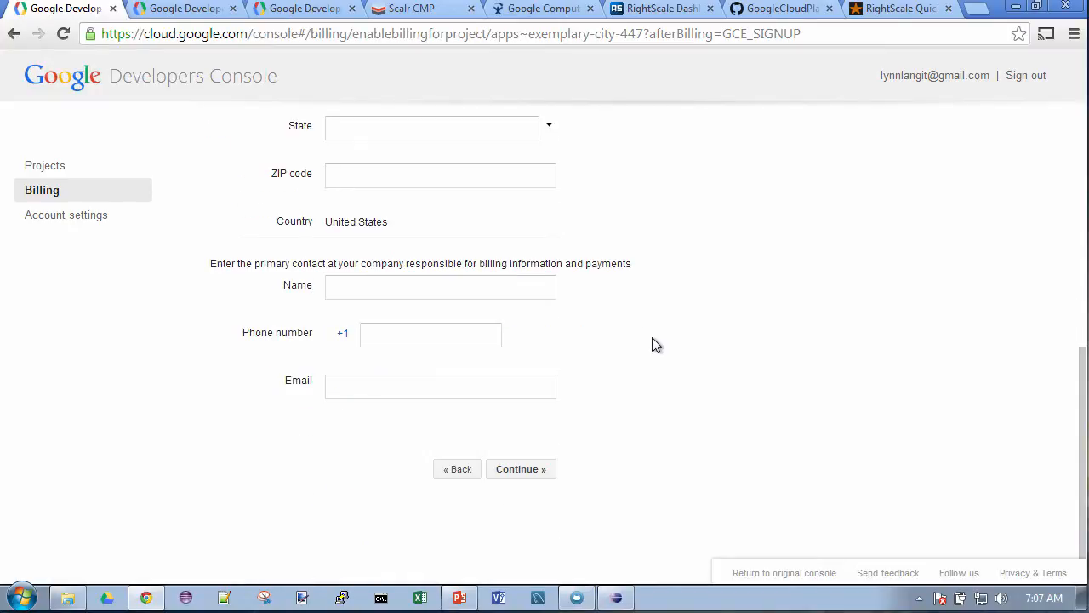
pyautogui.scroll(6, 655, 344)
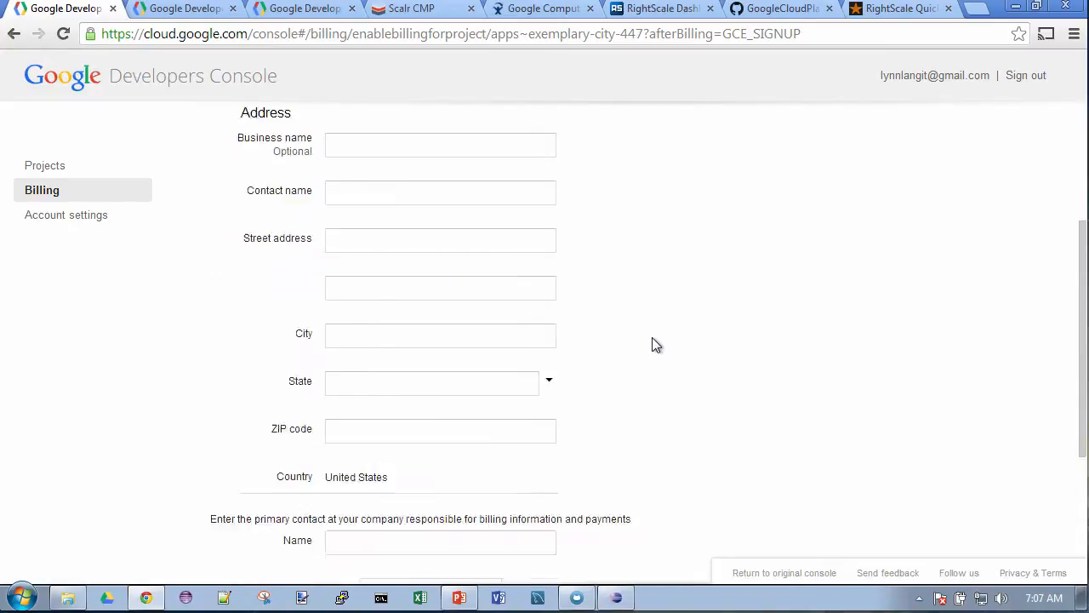
pyautogui.click(14, 35)
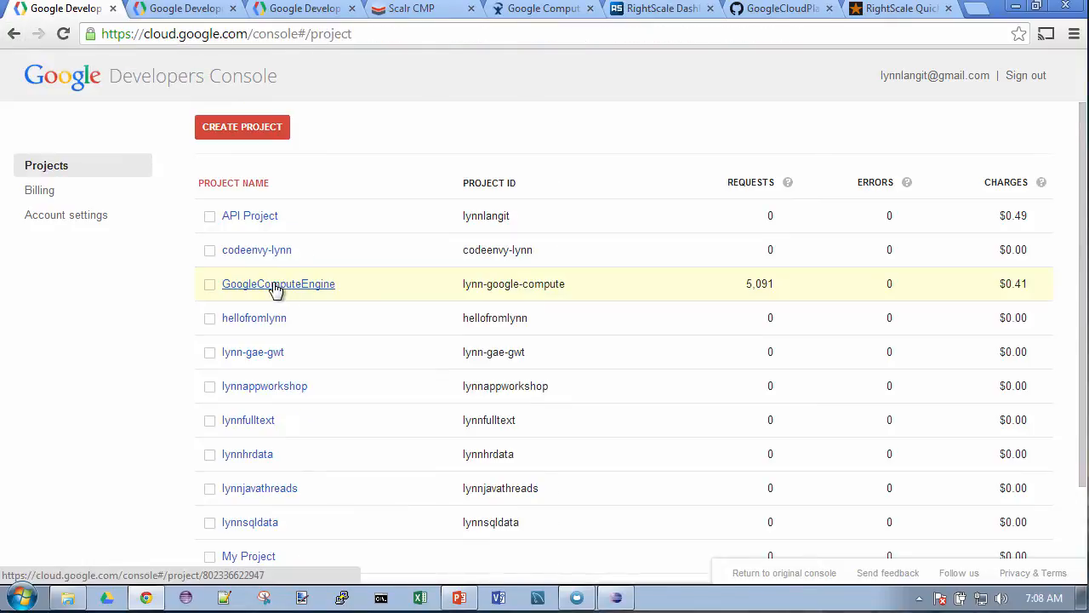
# Open the GoogleComputeEngine project and view the sections available under its Compute Engine service
pyautogui.click(275, 286)
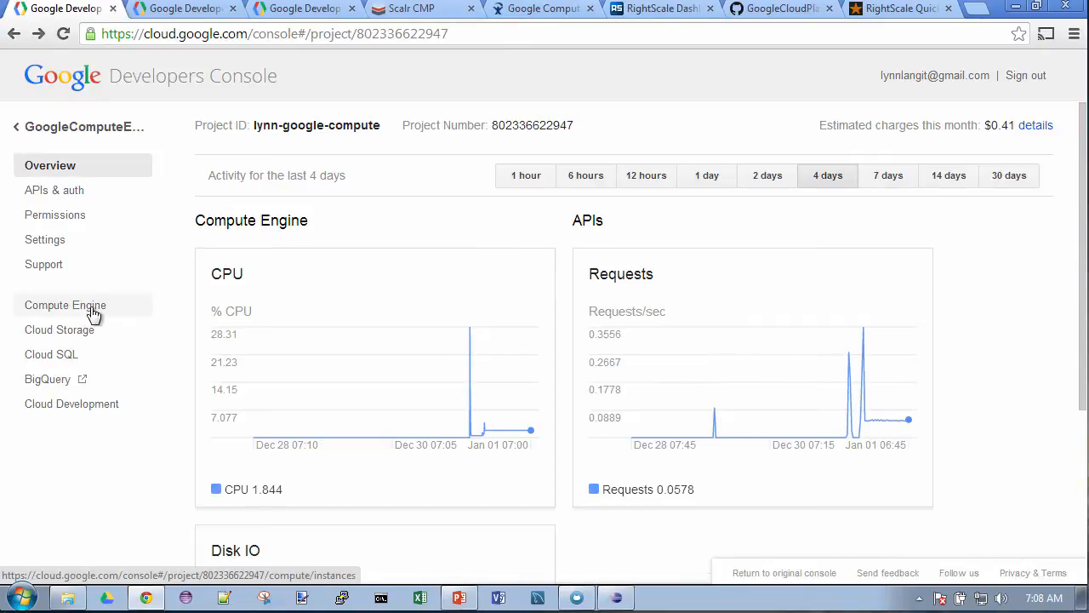
pyautogui.click(92, 312)
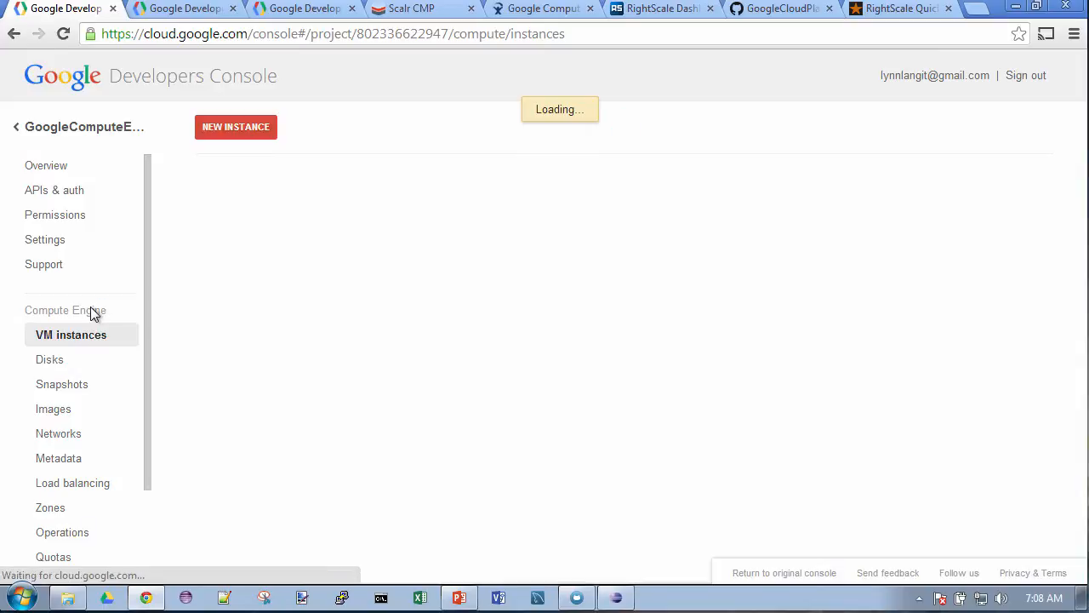
pyautogui.scroll(-2, 112, 411)
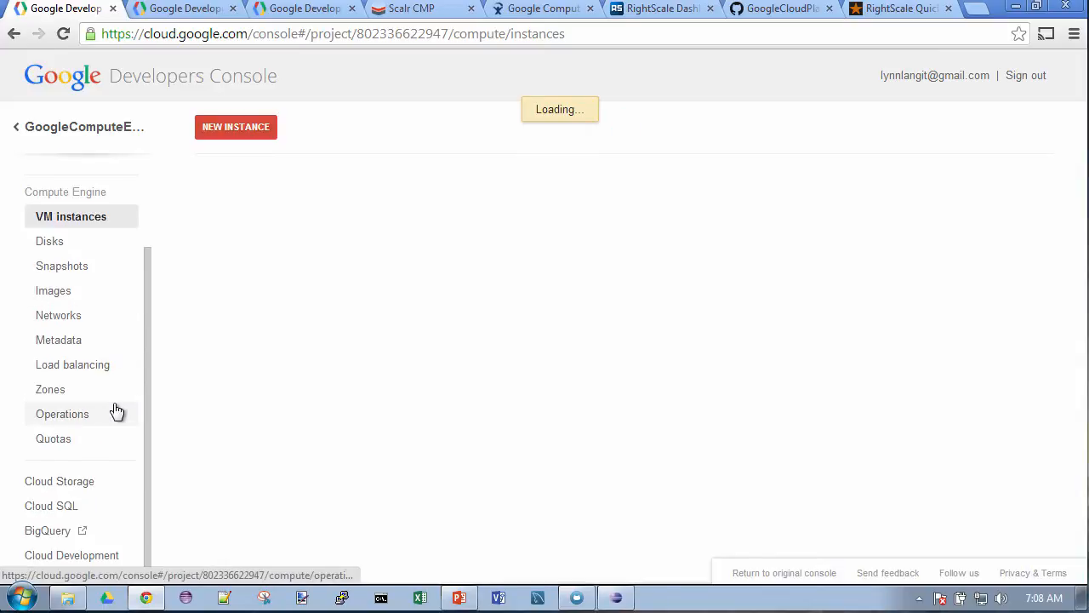
pyautogui.scroll(2, 117, 411)
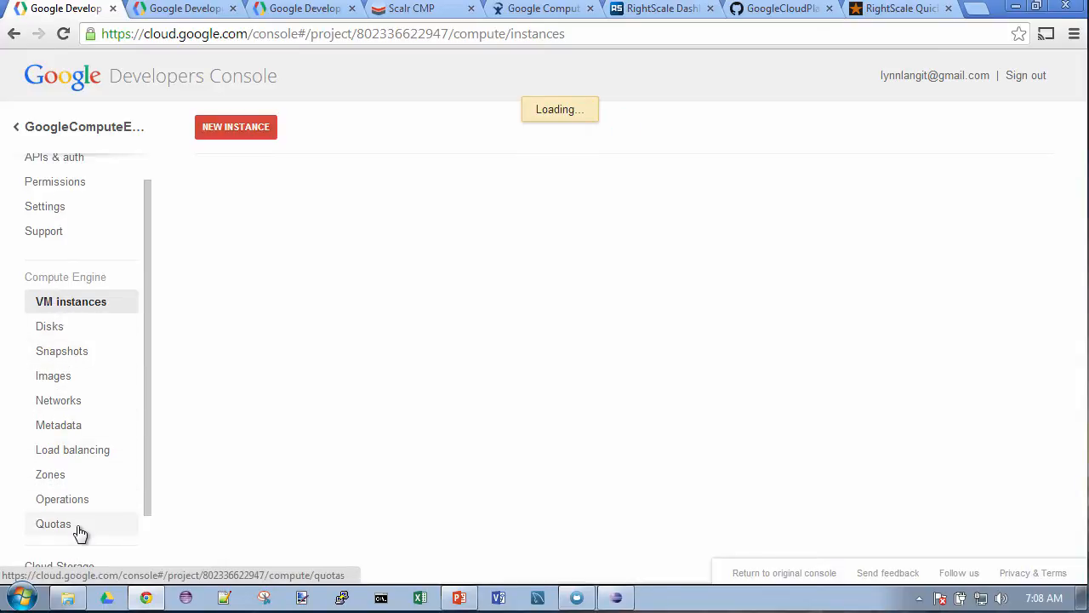
# Start a new VM instance named testone with the description "test for screencast"
pyautogui.click(259, 135)
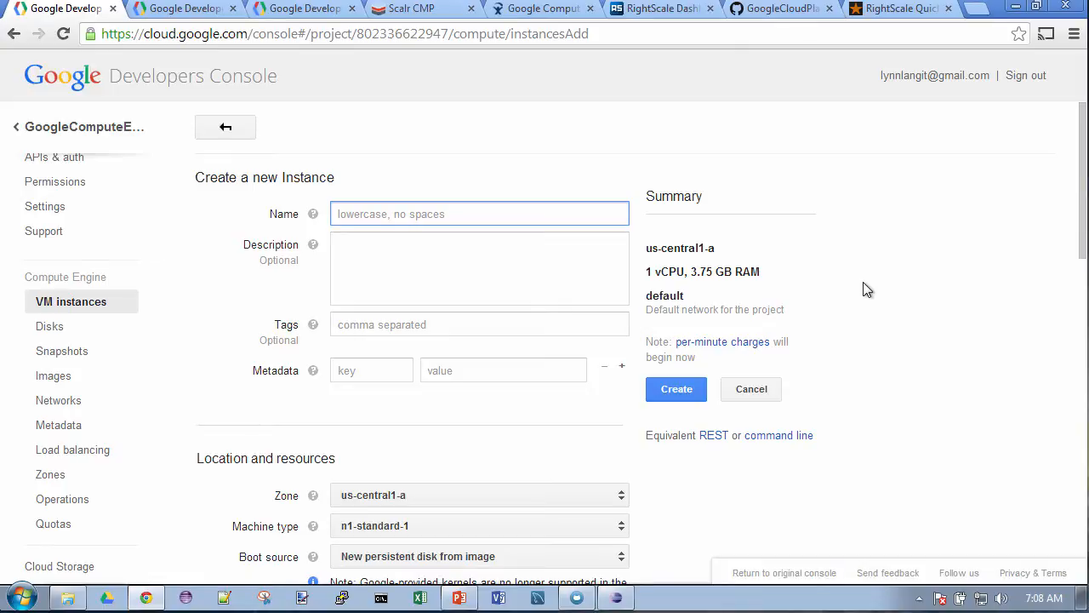
pyautogui.write('testone')
pyautogui.press('Tab')
pyautogui.write('test for ')
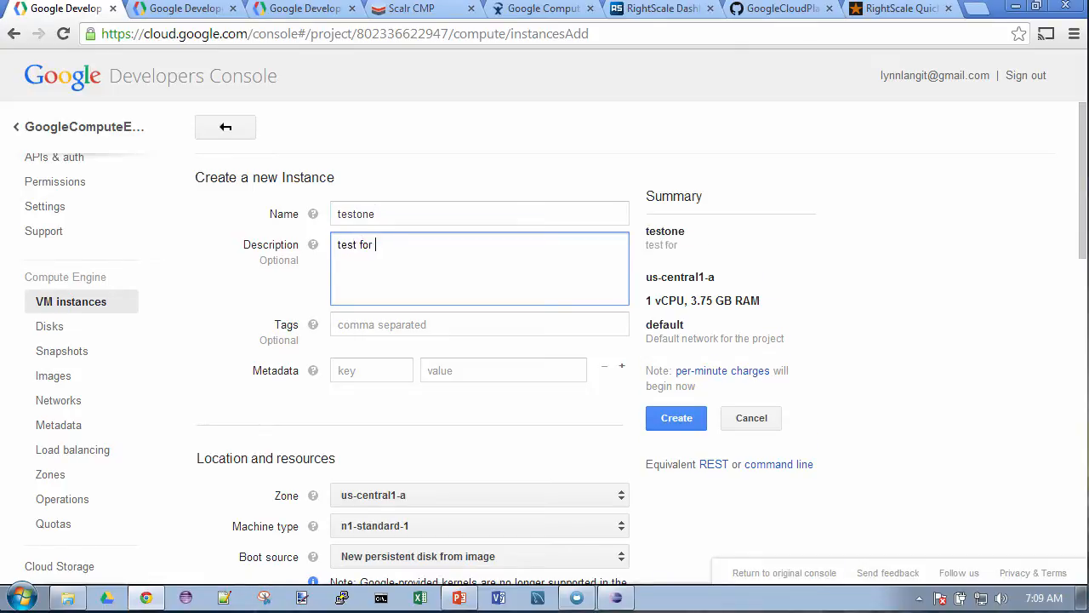
pyautogui.write('screencast')
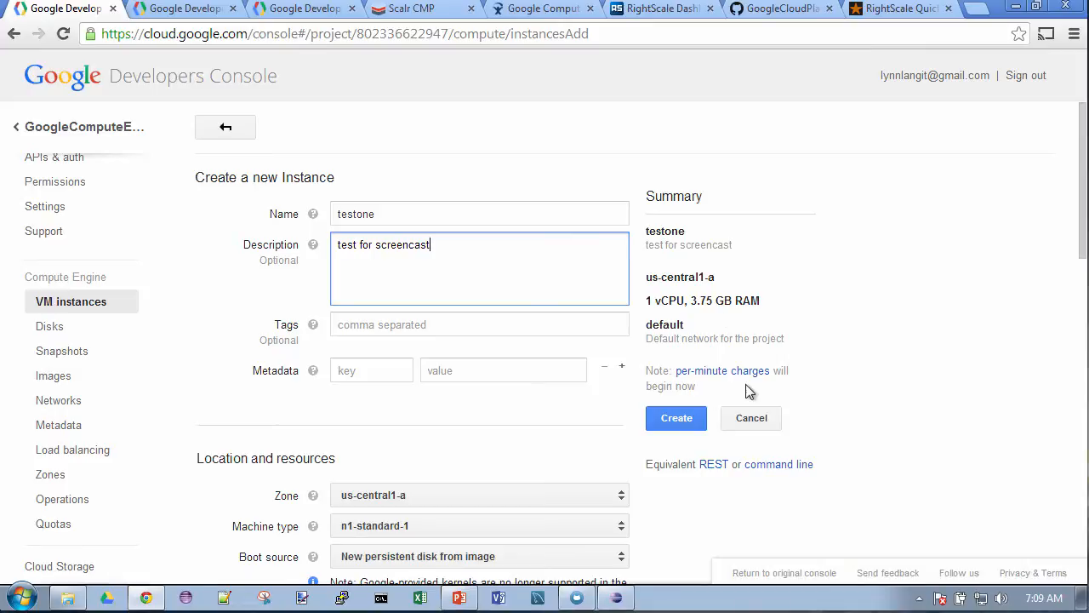
# Select the us-central1-a zone and the g1-small machine type for the new instance
pyautogui.scroll(-2, 841, 357)
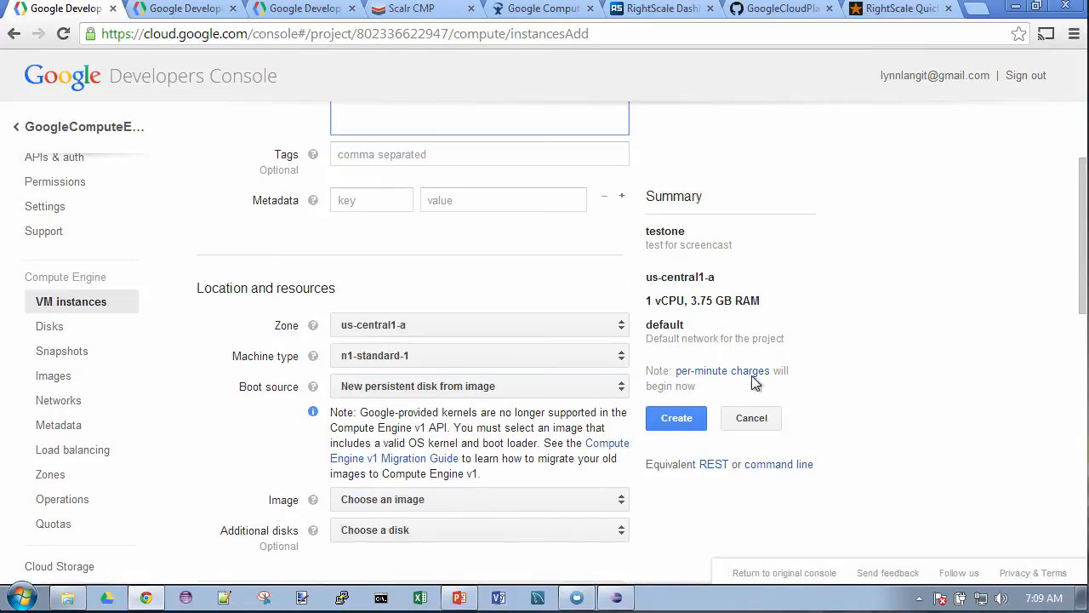
pyautogui.click(616, 327)
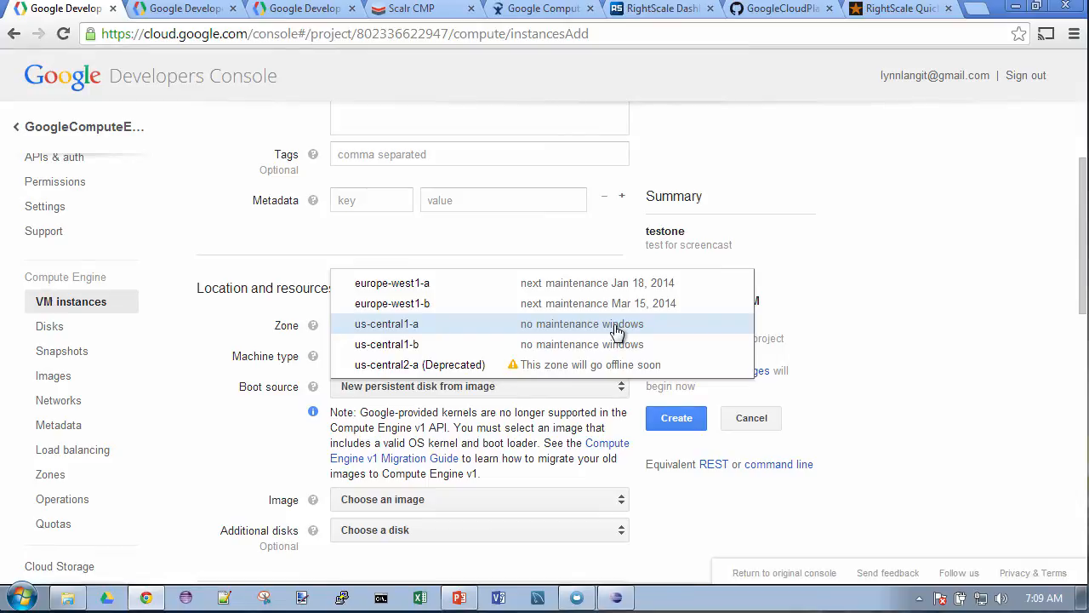
pyautogui.click(616, 328)
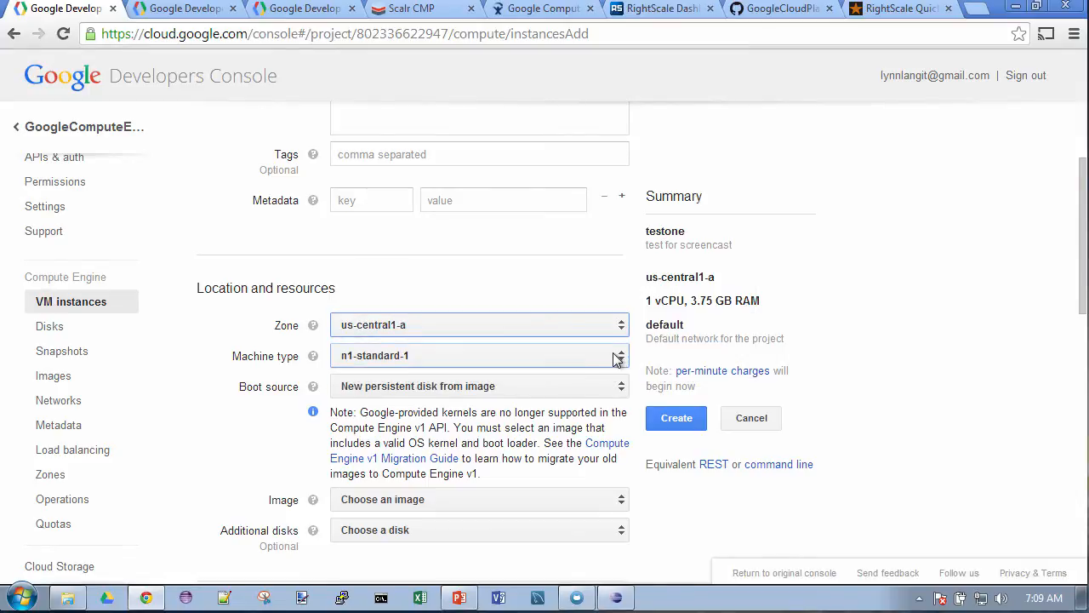
pyautogui.click(616, 358)
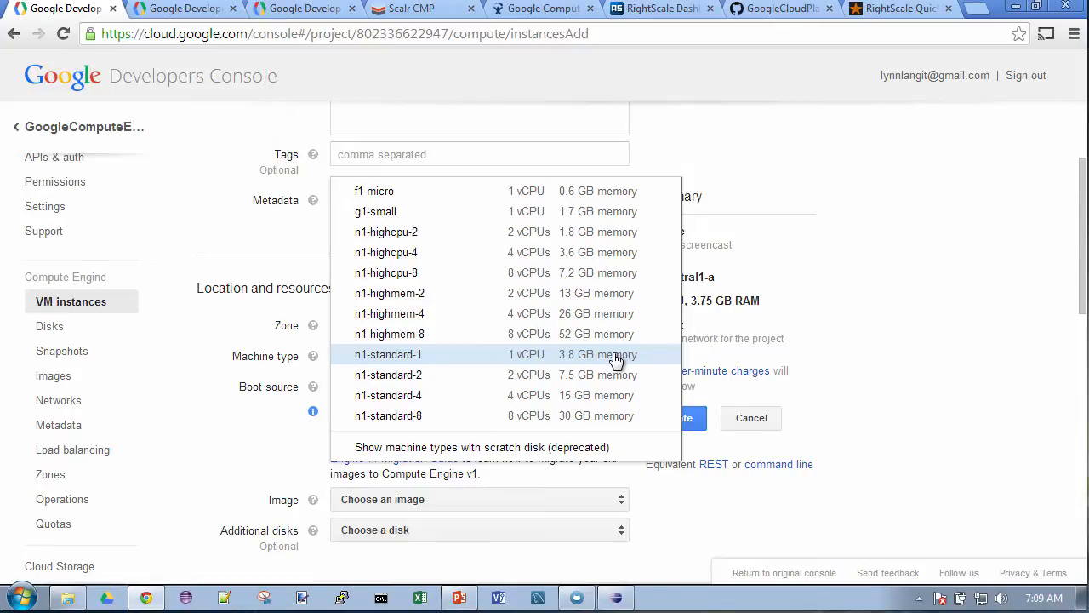
pyautogui.click(604, 211)
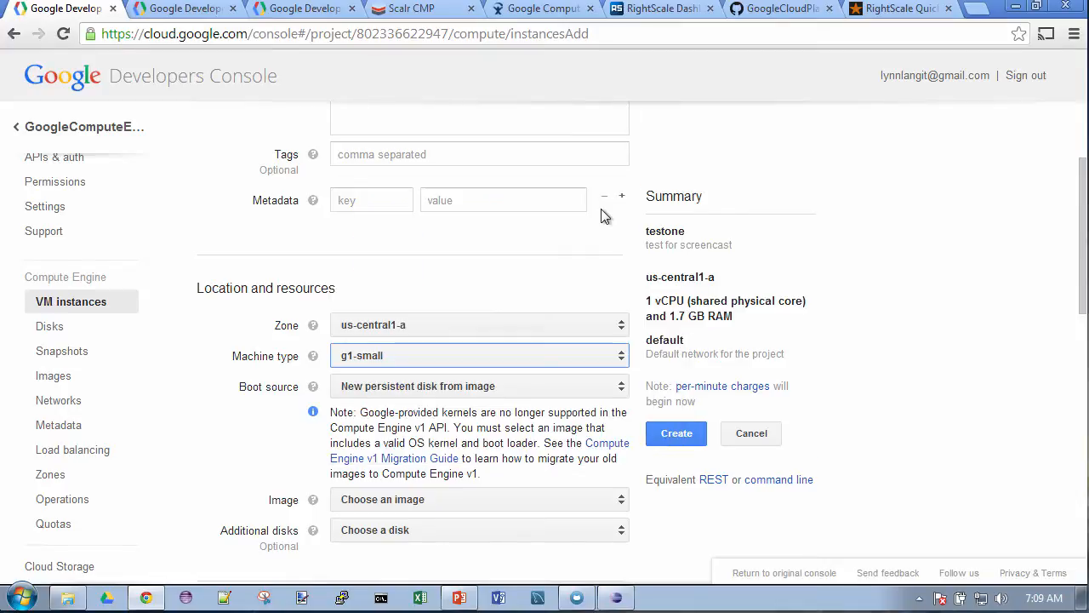
# Set the boot source to New persistent disk from image and choose the backports-debian-7-wheezy-v20131127 image
pyautogui.click(618, 392)
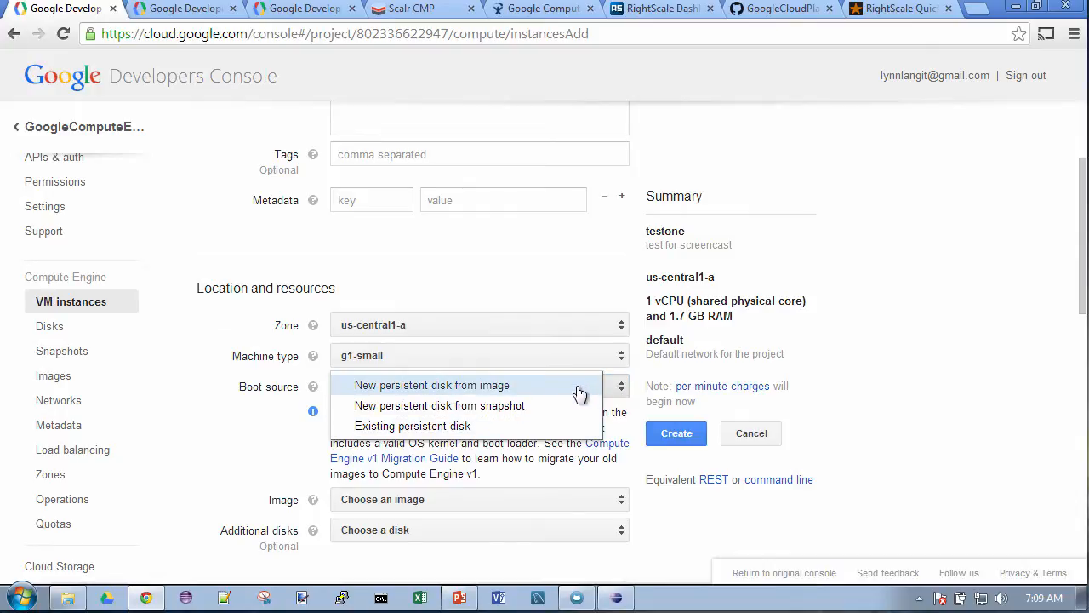
pyautogui.click(619, 388)
pyautogui.click(621, 504)
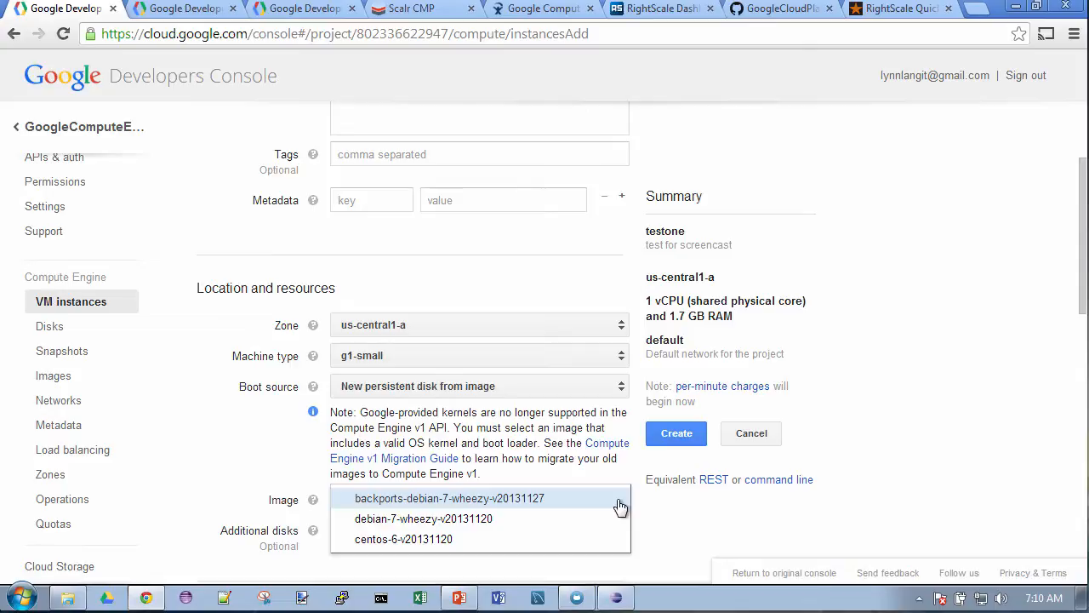
pyautogui.click(610, 391)
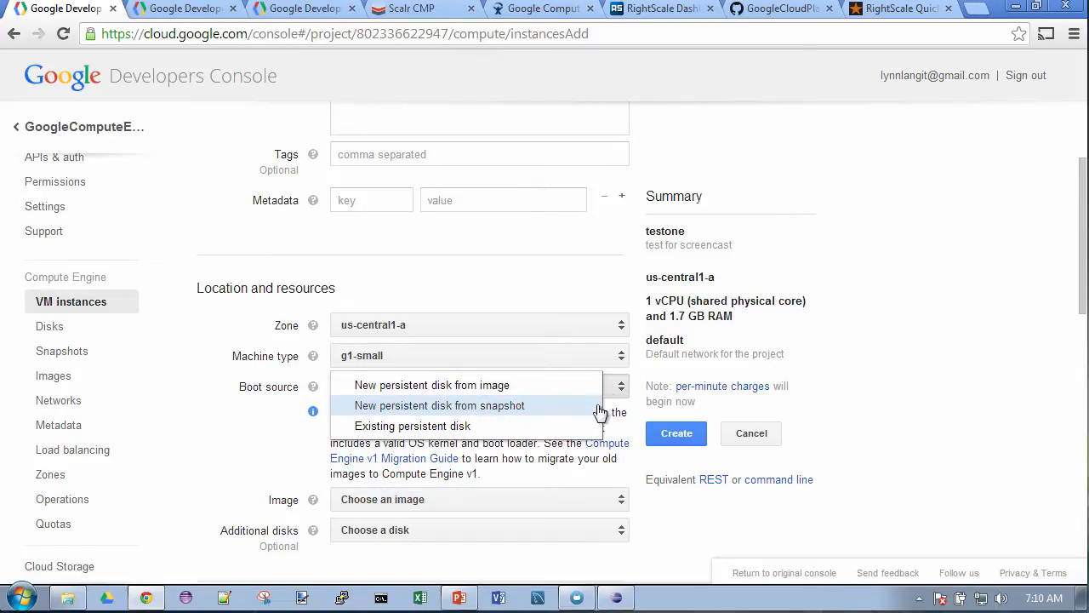
pyautogui.click(617, 384)
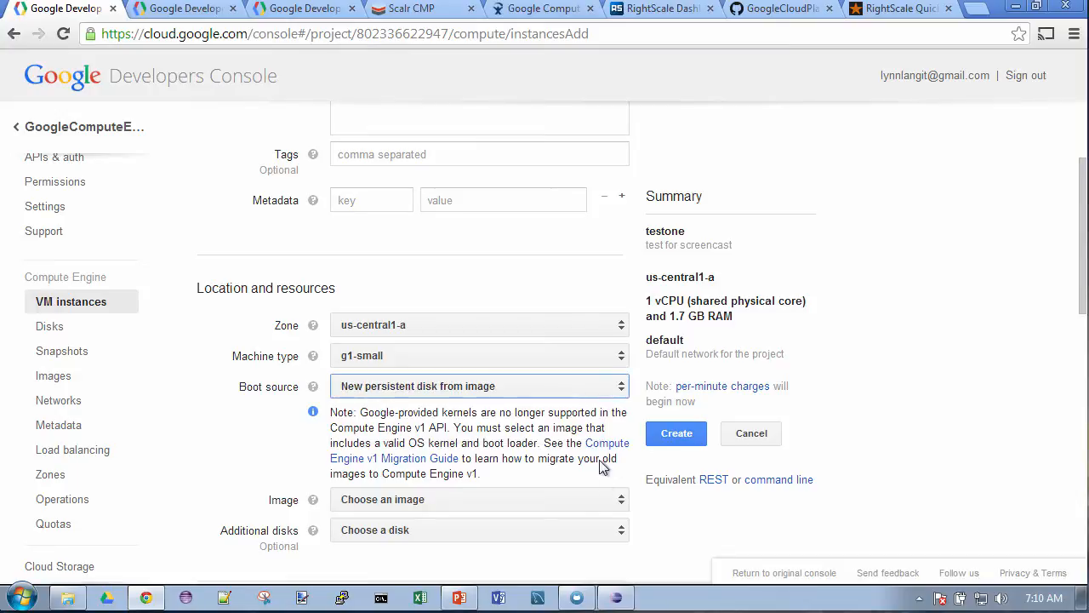
pyautogui.click(600, 497)
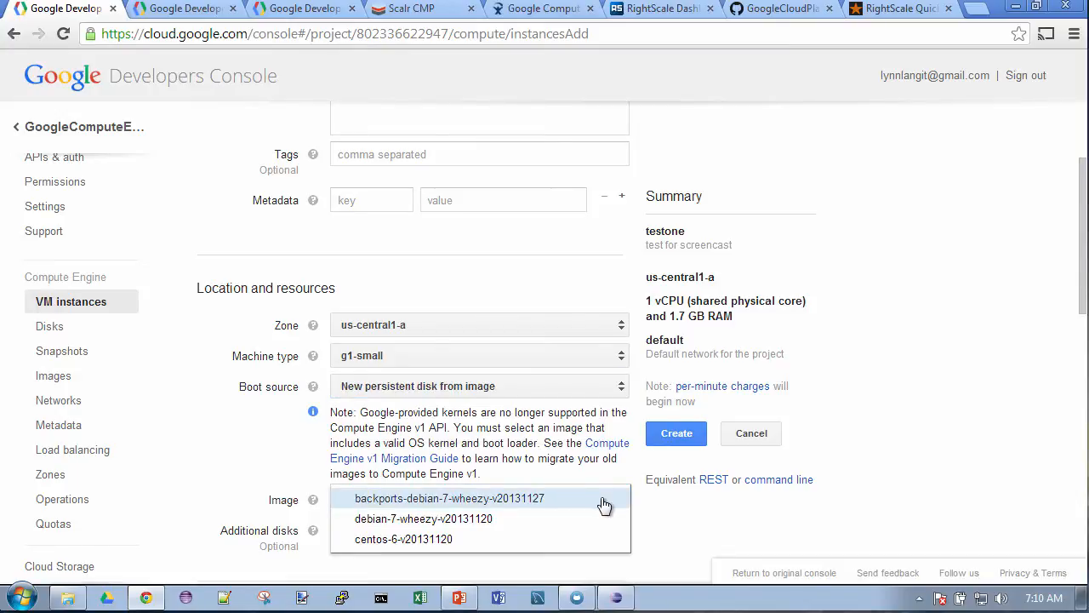
pyautogui.click(601, 500)
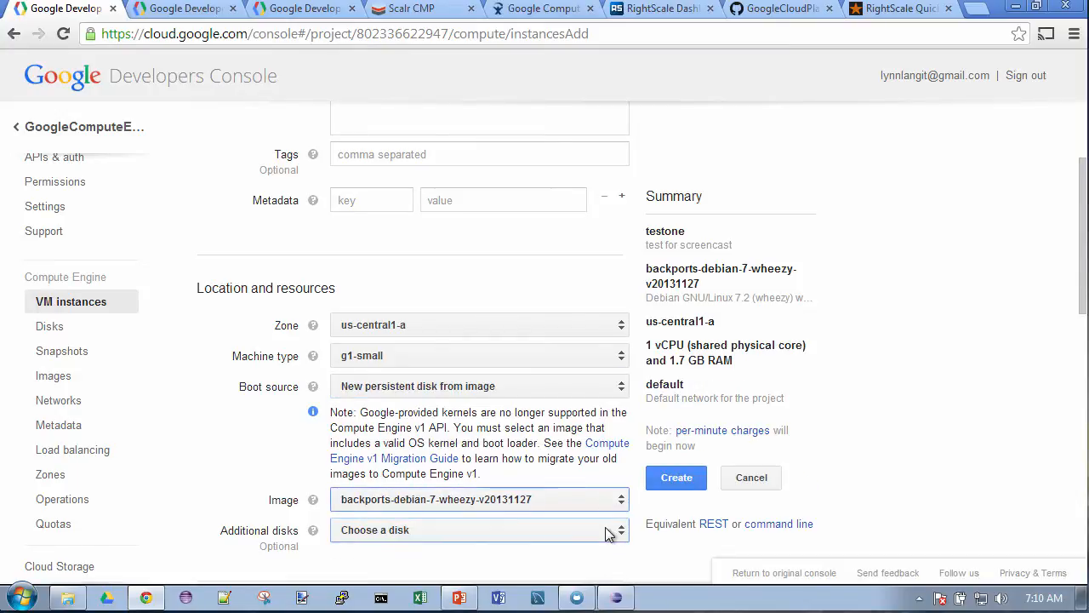
# Check the additional disks without choosing one, and configure networking with the default network and an Ephemeral external IP
pyautogui.click(605, 529)
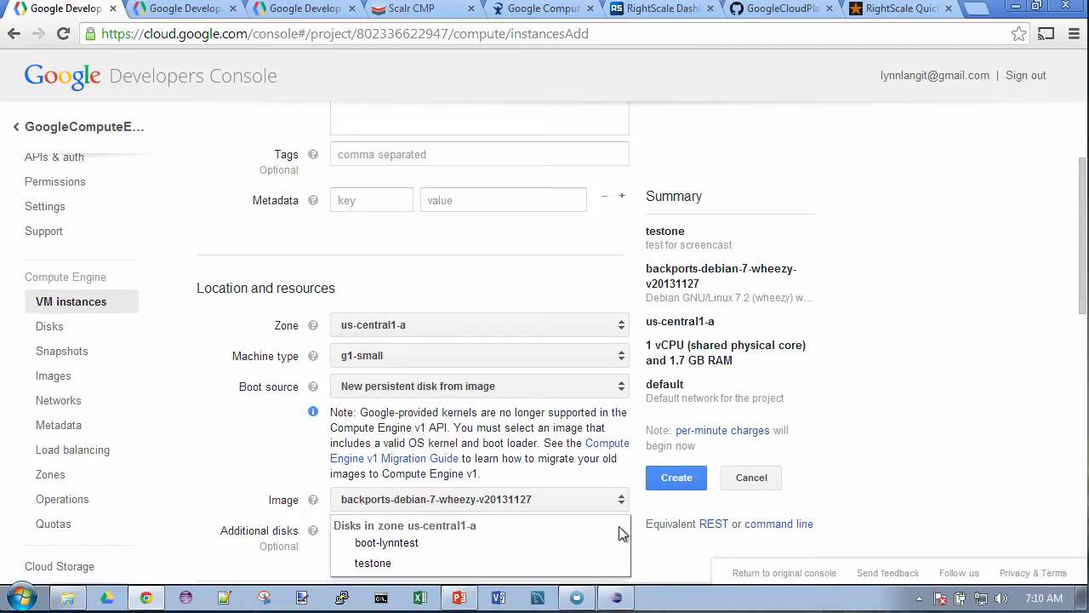
pyautogui.click(882, 475)
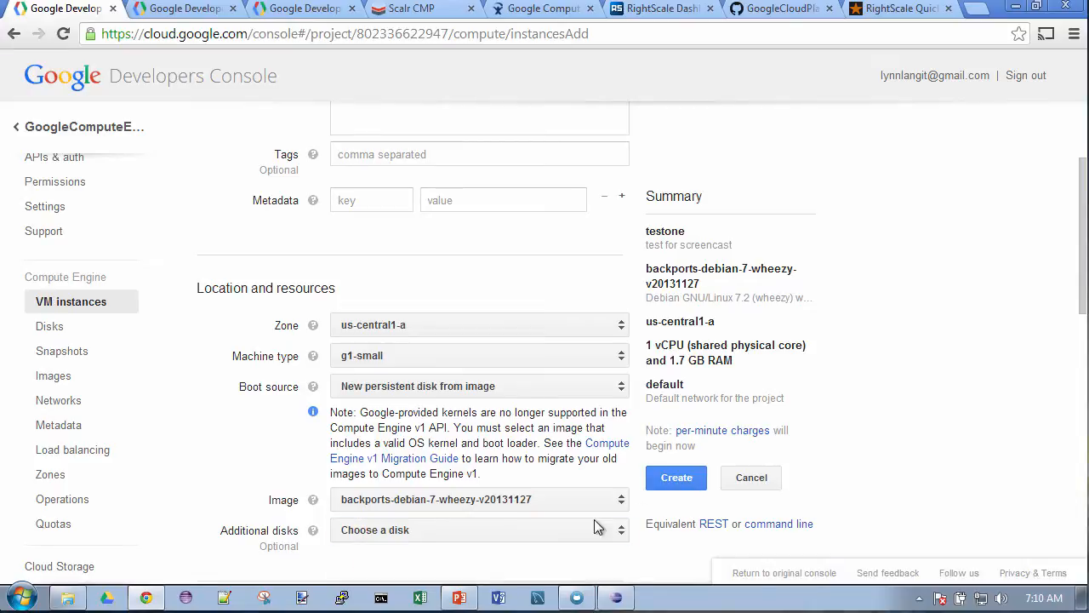
pyautogui.scroll(-3, 914, 426)
pyautogui.scroll(1, 914, 425)
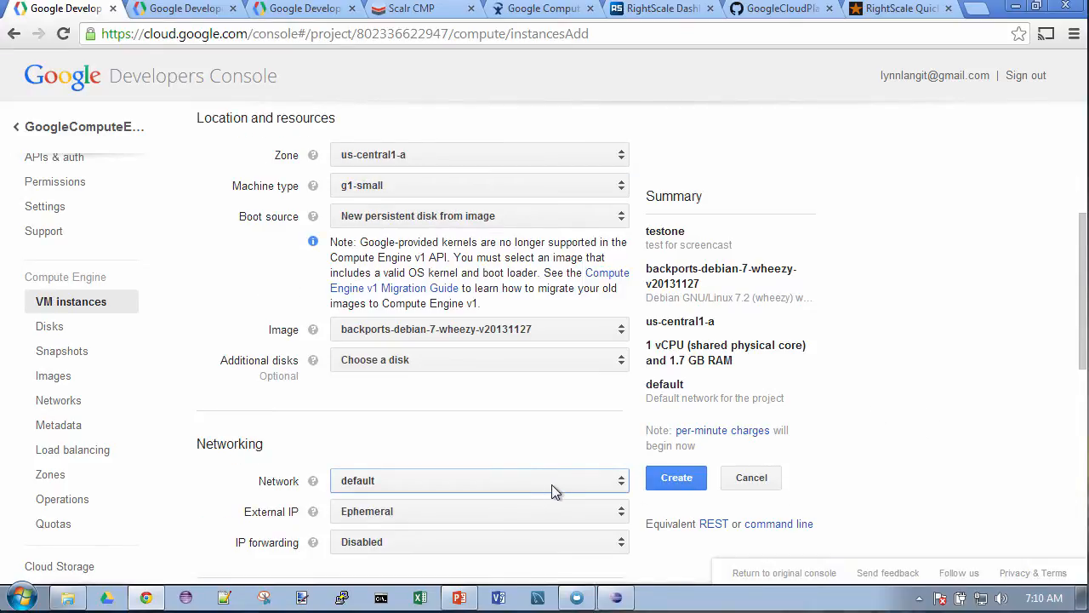
pyautogui.click(527, 483)
pyautogui.click(497, 516)
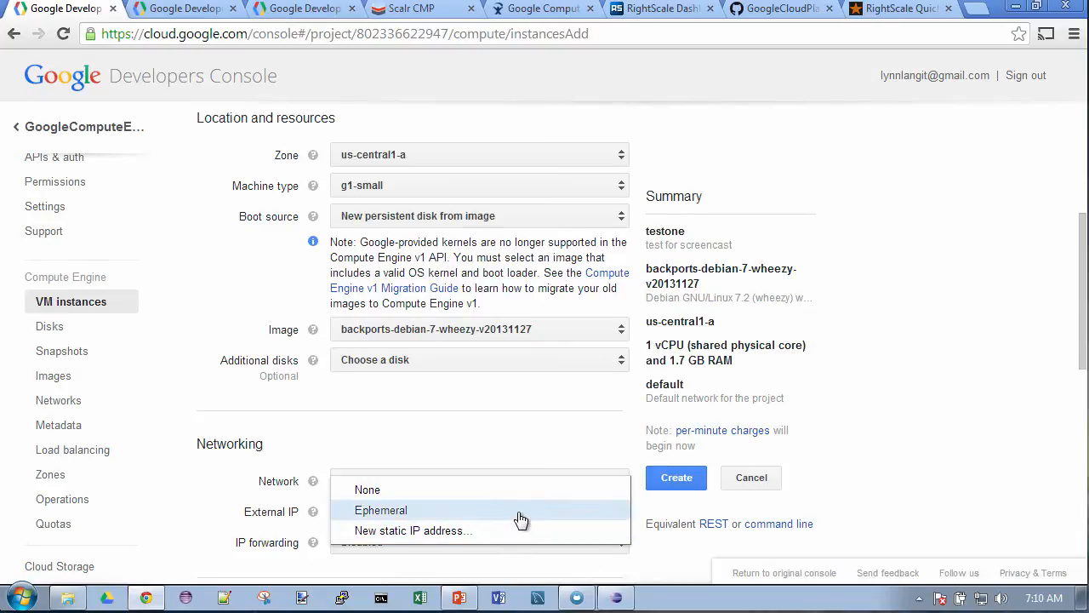
pyautogui.click(521, 513)
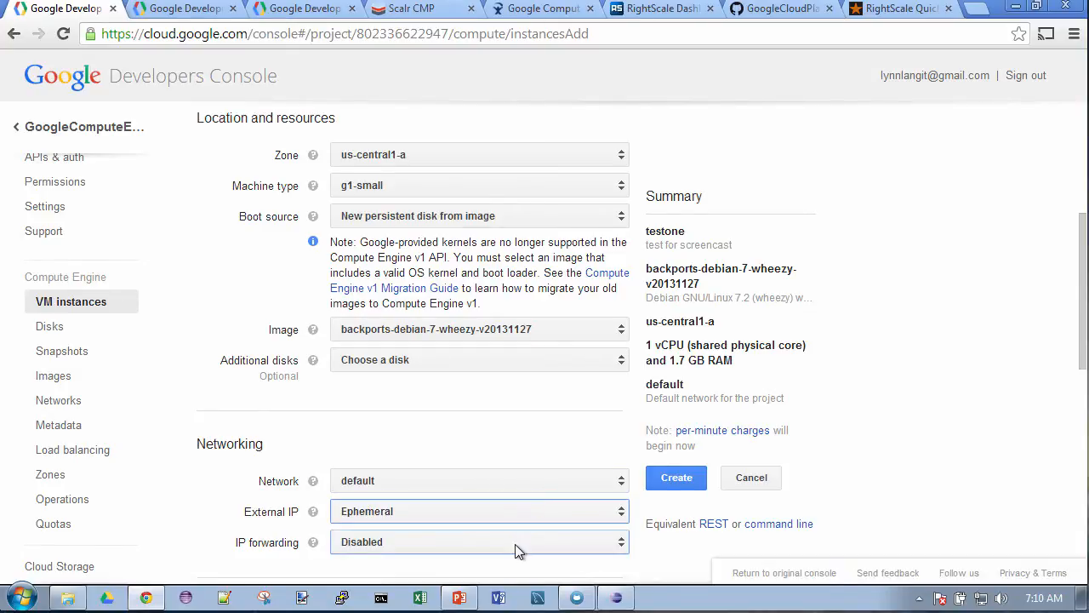
# Review the availability policies and set the instance's Task queue access to Enabled under Project Access
pyautogui.scroll(-2, 836, 440)
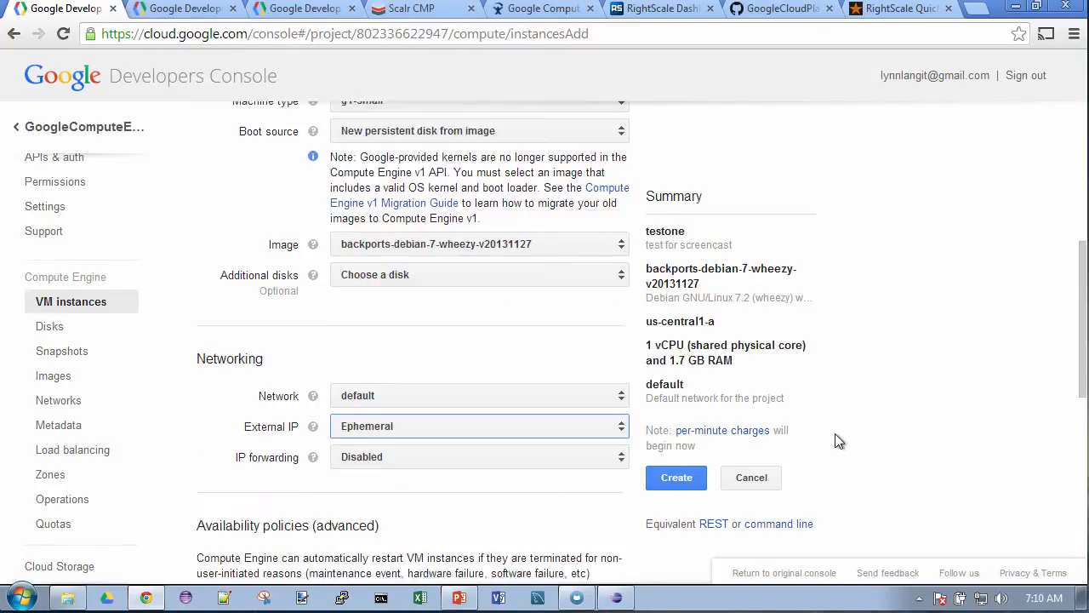
pyautogui.scroll(-3, 838, 440)
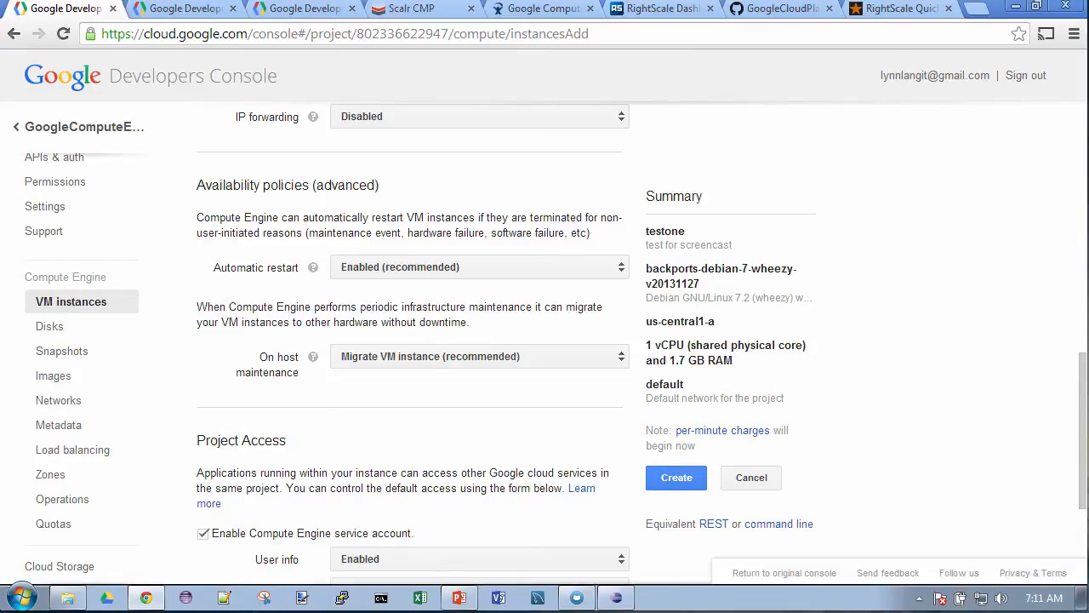
pyautogui.scroll(-3, 488, 400)
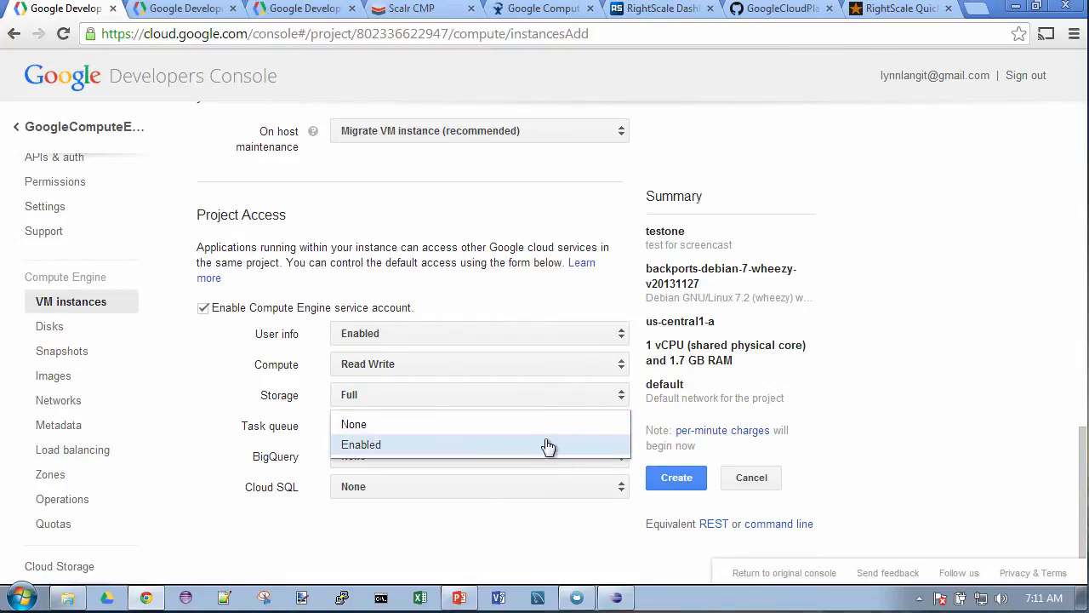
pyautogui.click(544, 446)
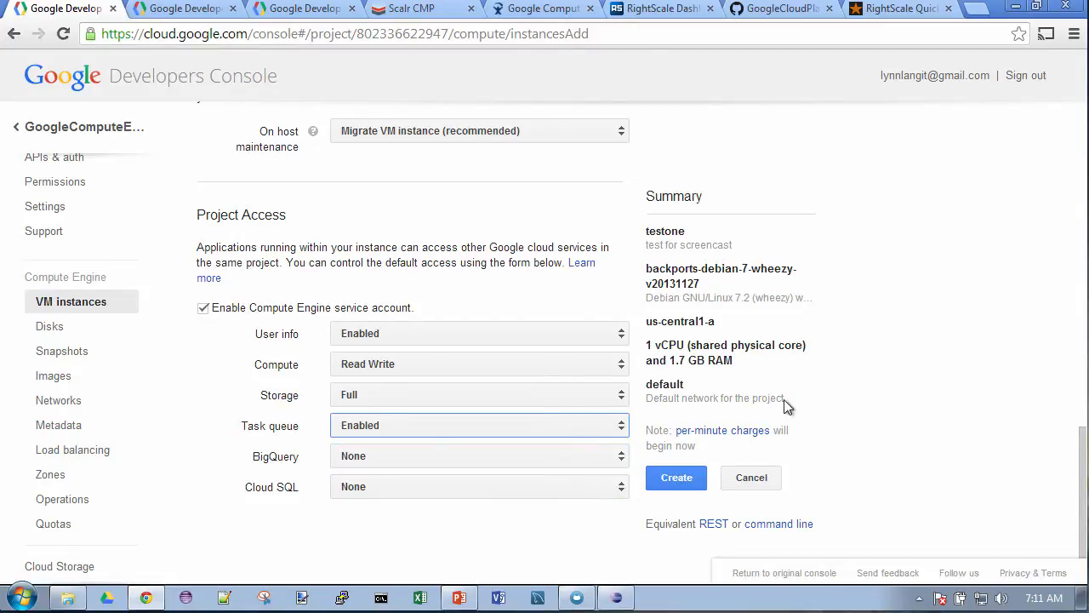
# View the equivalent REST requests and the gcutil command line for the configured instance, closing each one
pyautogui.click(711, 525)
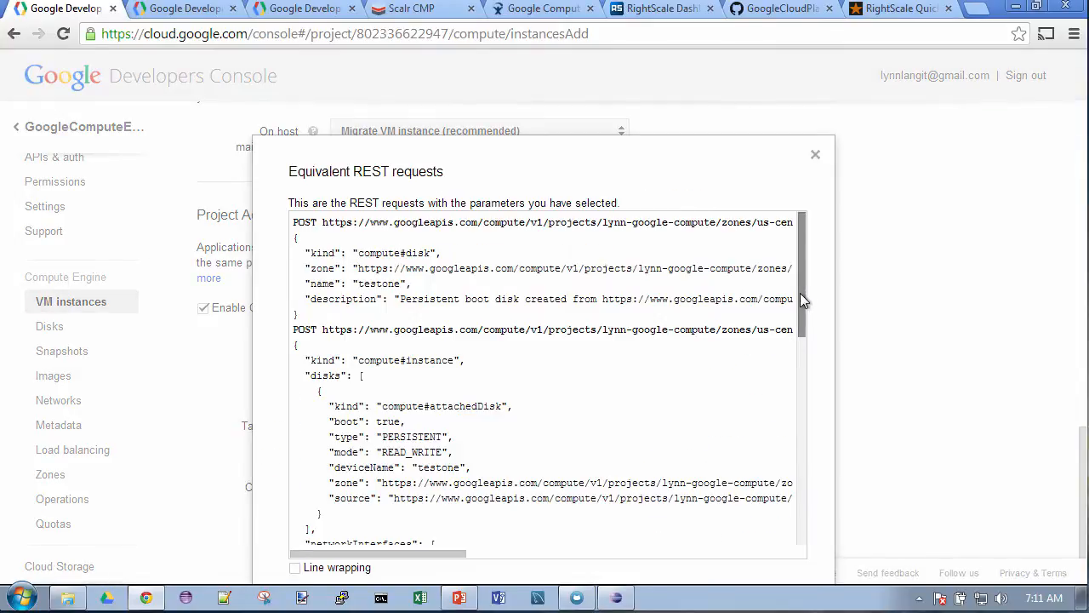
pyautogui.moveTo(800, 295); pyautogui.dragTo(812, 271)
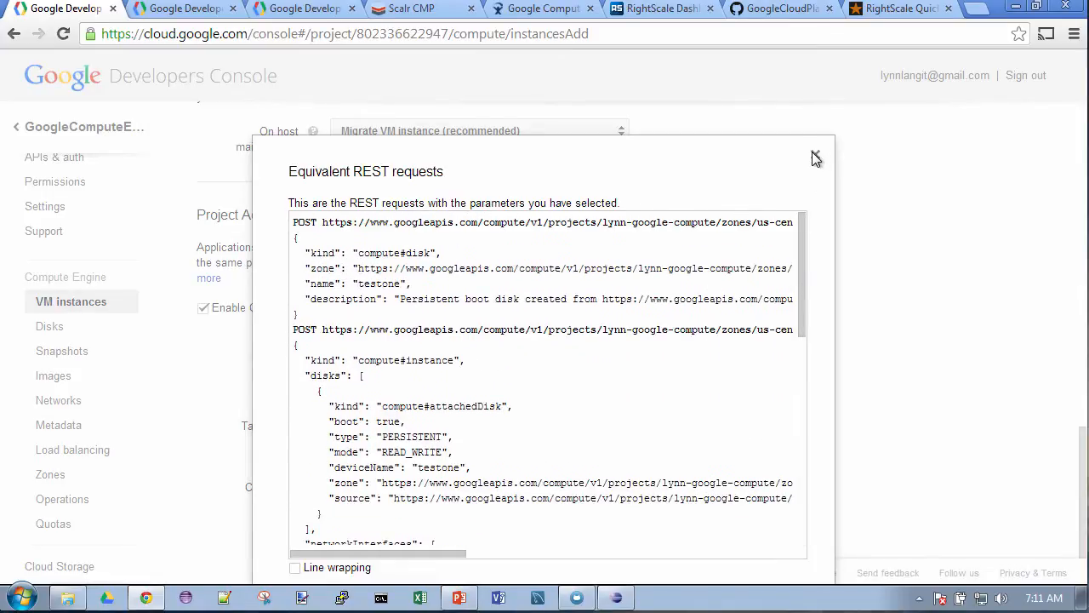
pyautogui.click(813, 153)
pyautogui.click(778, 524)
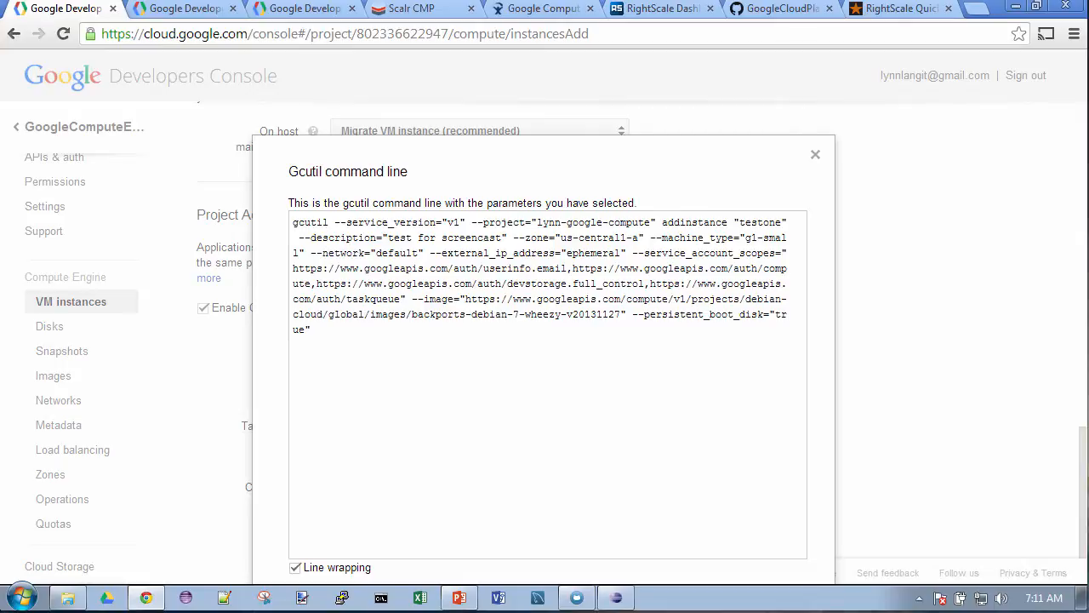
pyautogui.click(815, 155)
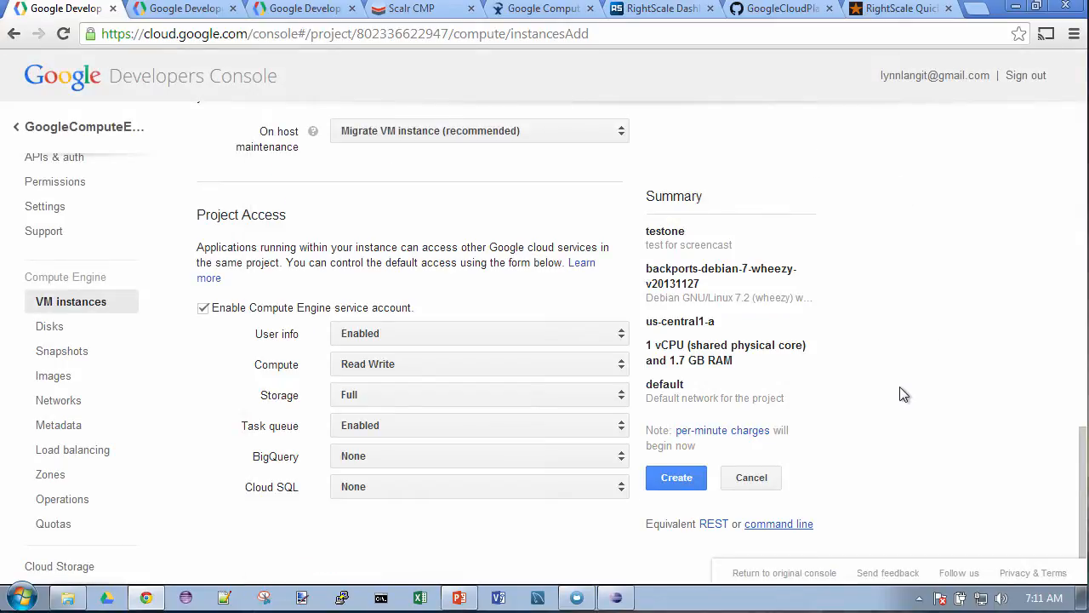
# Try to create the testone instance with the configured settings
pyautogui.click(683, 487)
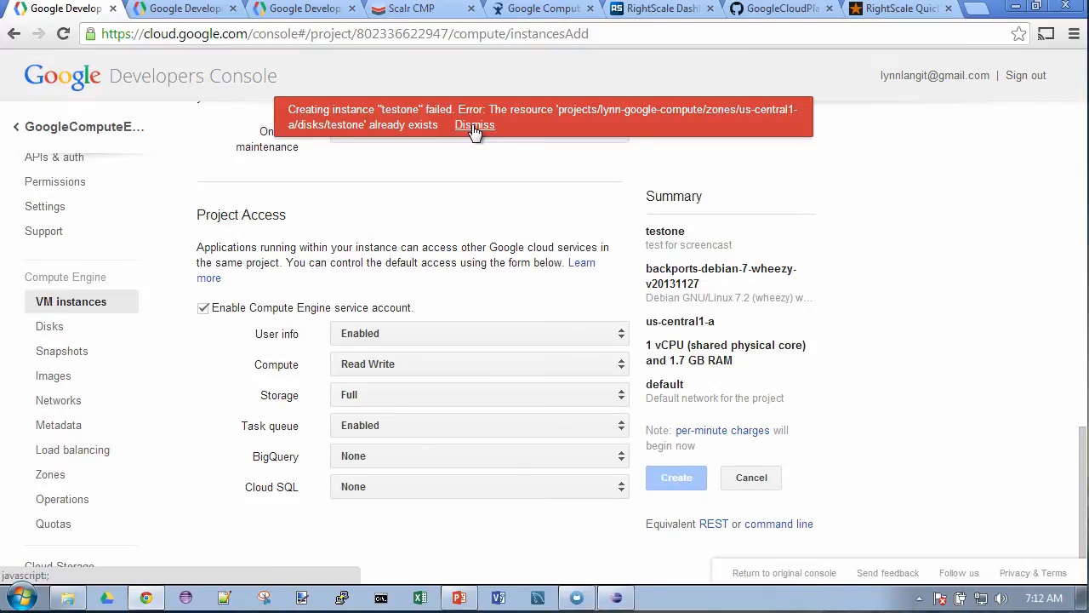
# Dismiss the instance creation error and review the testonea instance's details, including its disks, permissions and available instance actions
pyautogui.click(474, 125)
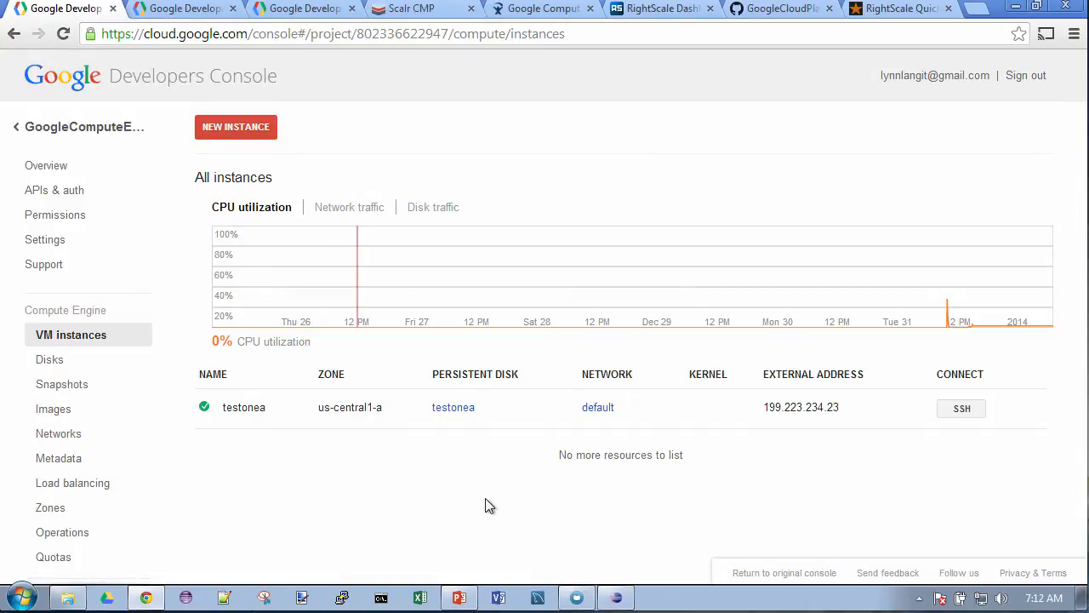
pyautogui.moveTo(1045, 602)
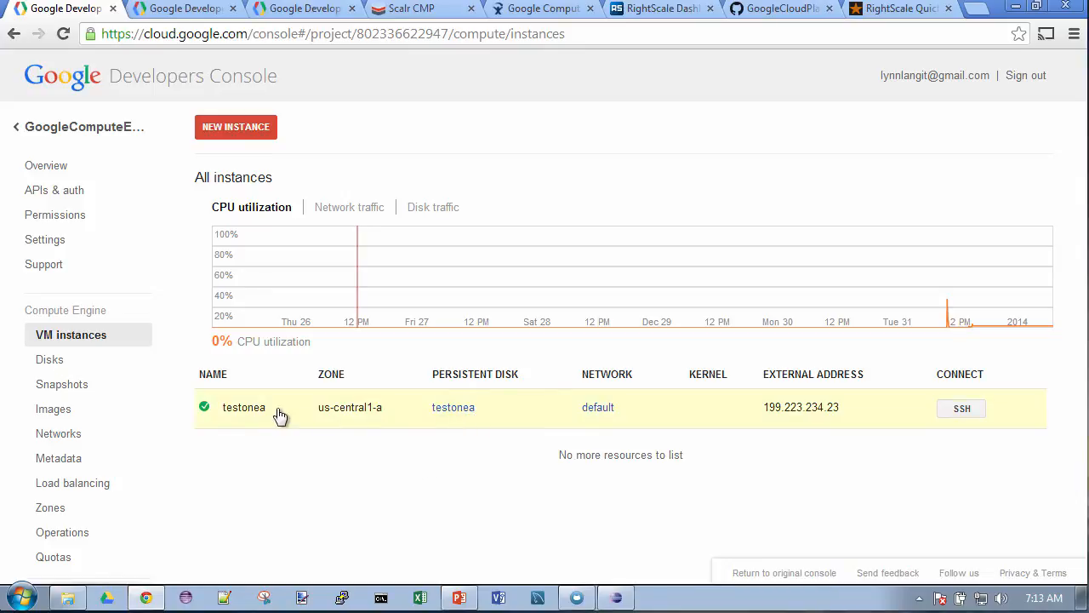
pyautogui.click(251, 409)
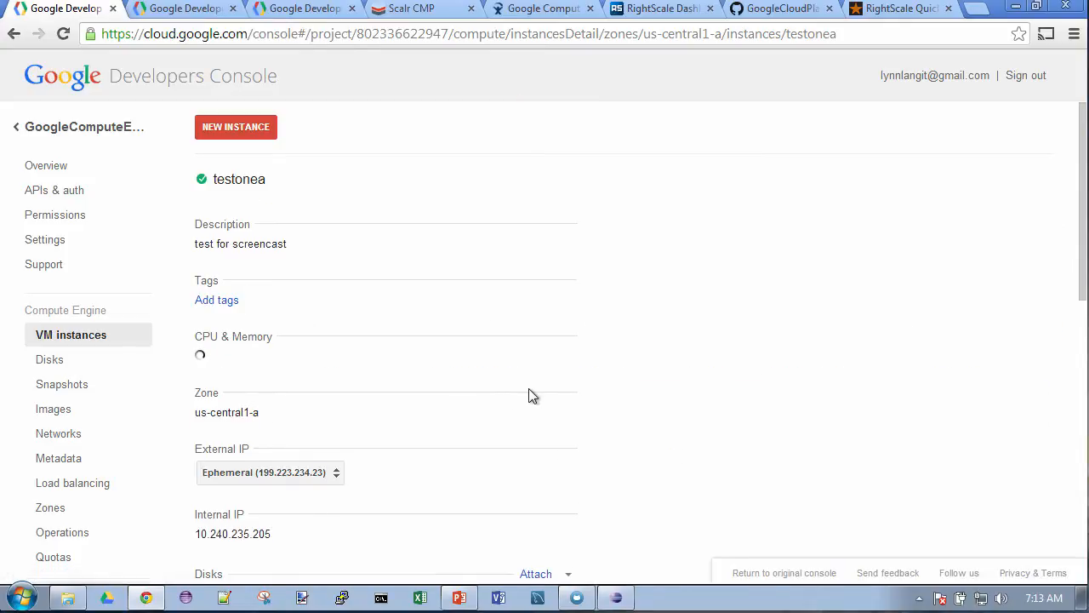
pyautogui.scroll(-2, 536, 395)
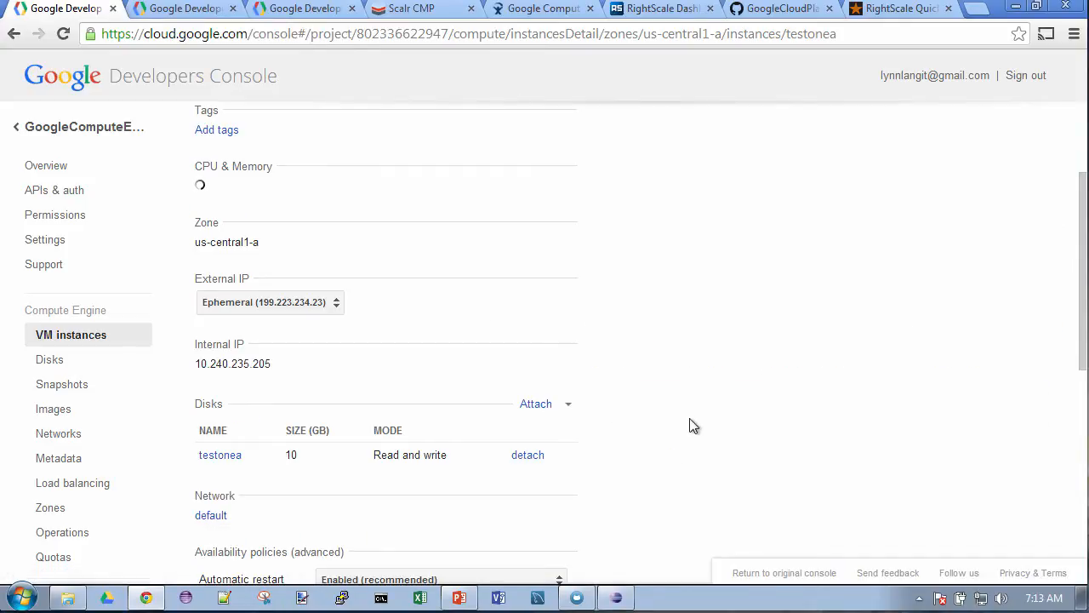
pyautogui.scroll(-2, 703, 428)
pyautogui.scroll(-4, 703, 427)
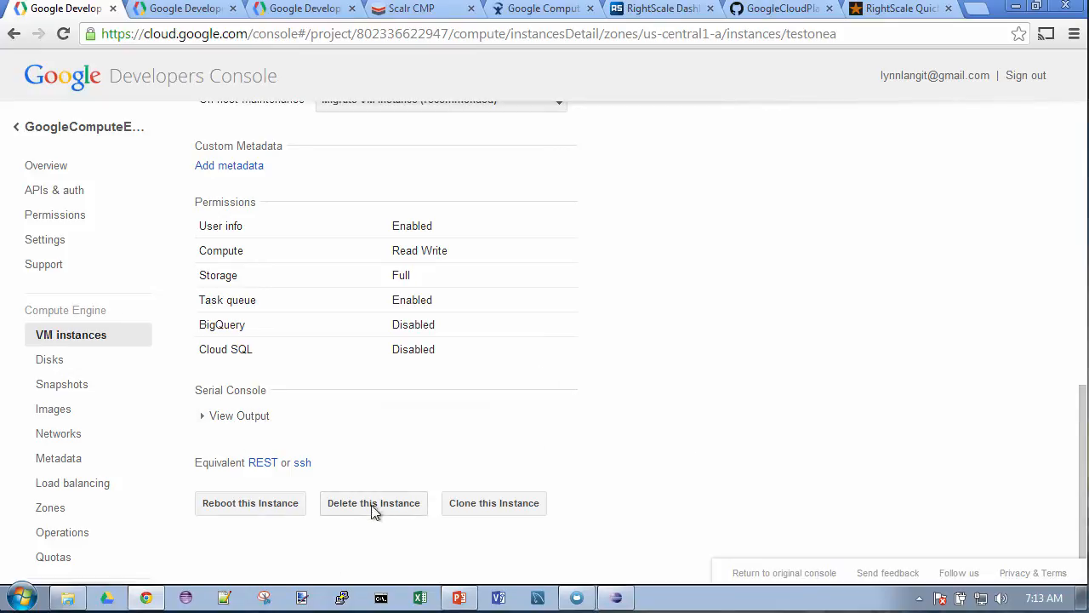
pyautogui.scroll(5, 537, 377)
pyautogui.scroll(3, 538, 375)
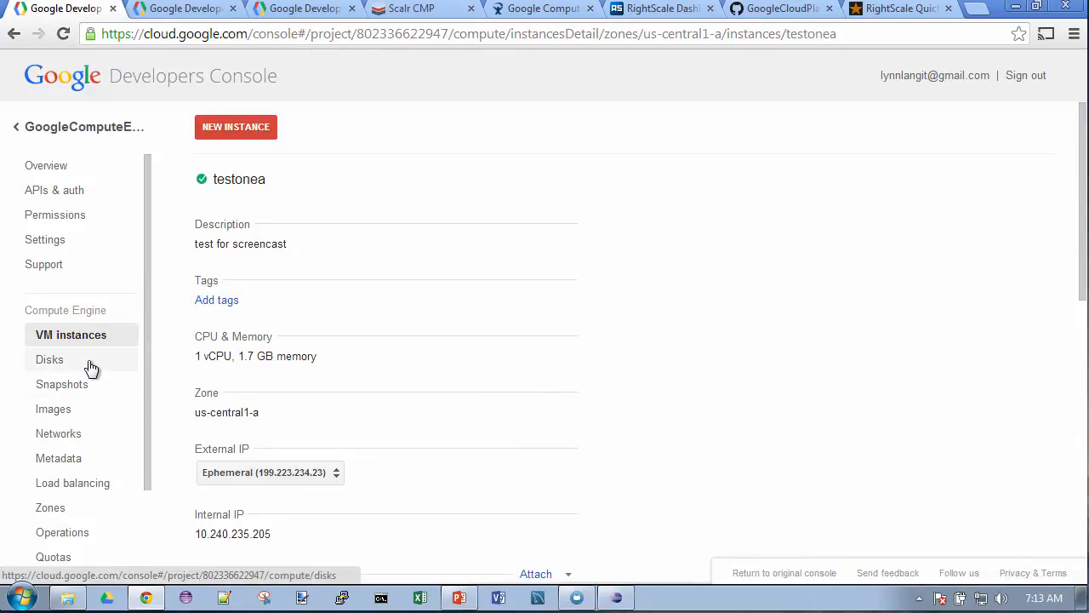
# View the boot-lynntest disk's details and check the source disks offered for a new snapshot without choosing one
pyautogui.click(42, 368)
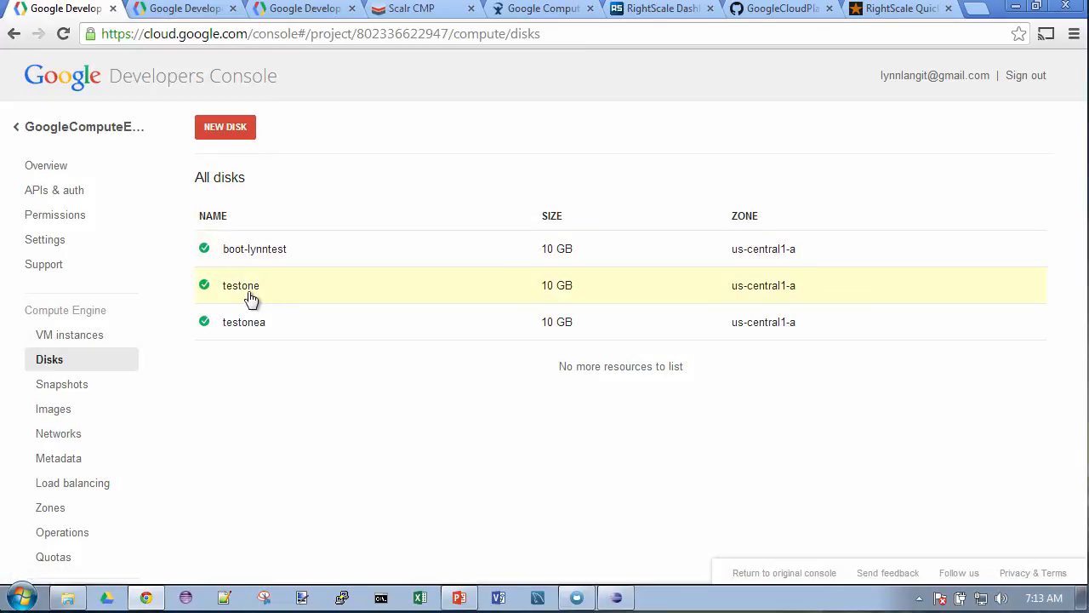
pyautogui.click(252, 248)
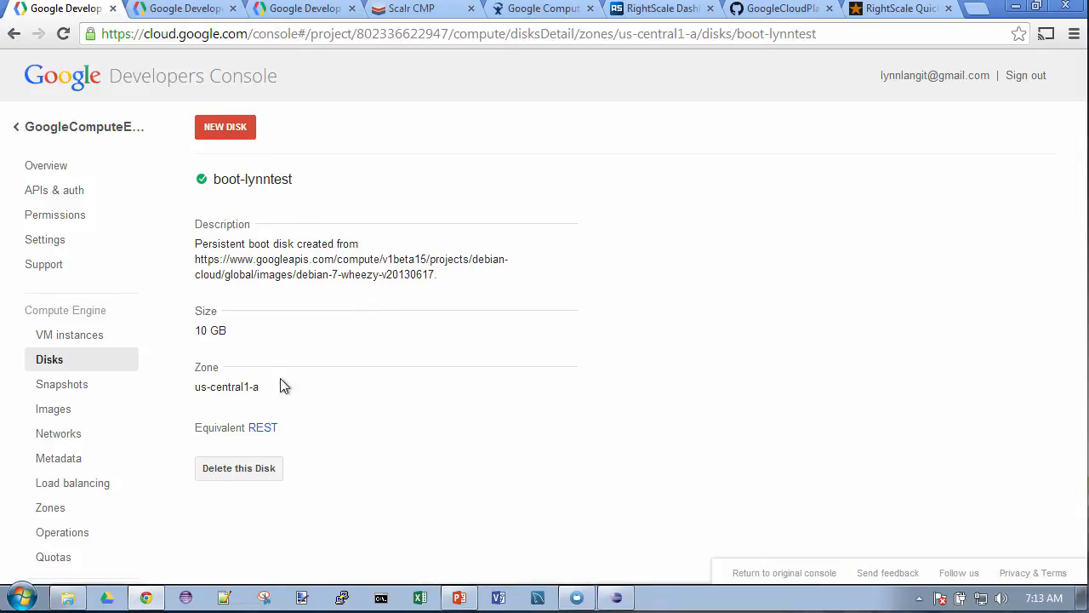
pyautogui.click(62, 392)
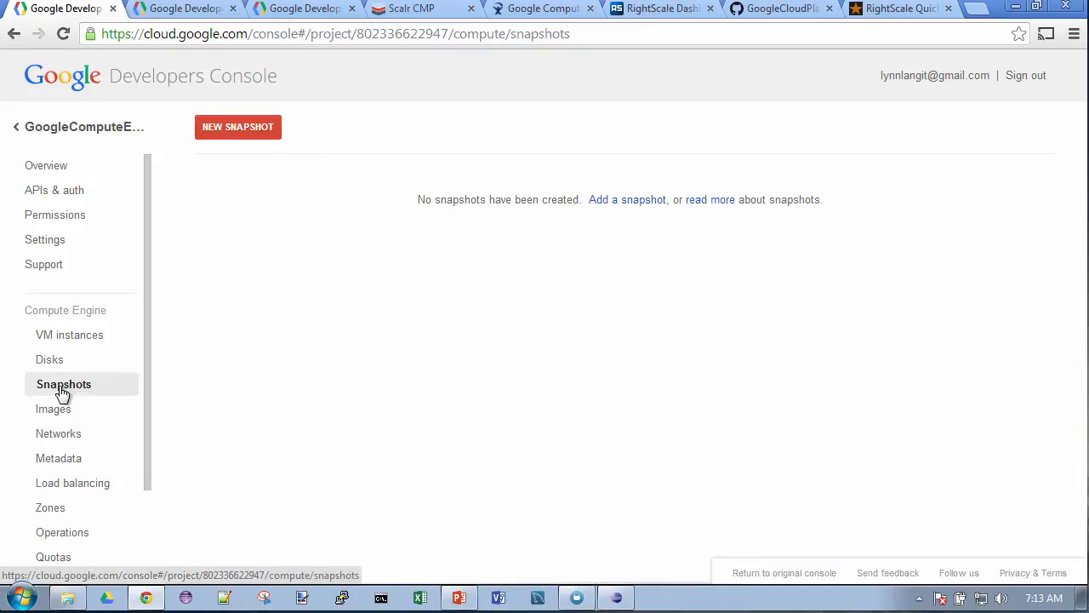
pyautogui.click(612, 201)
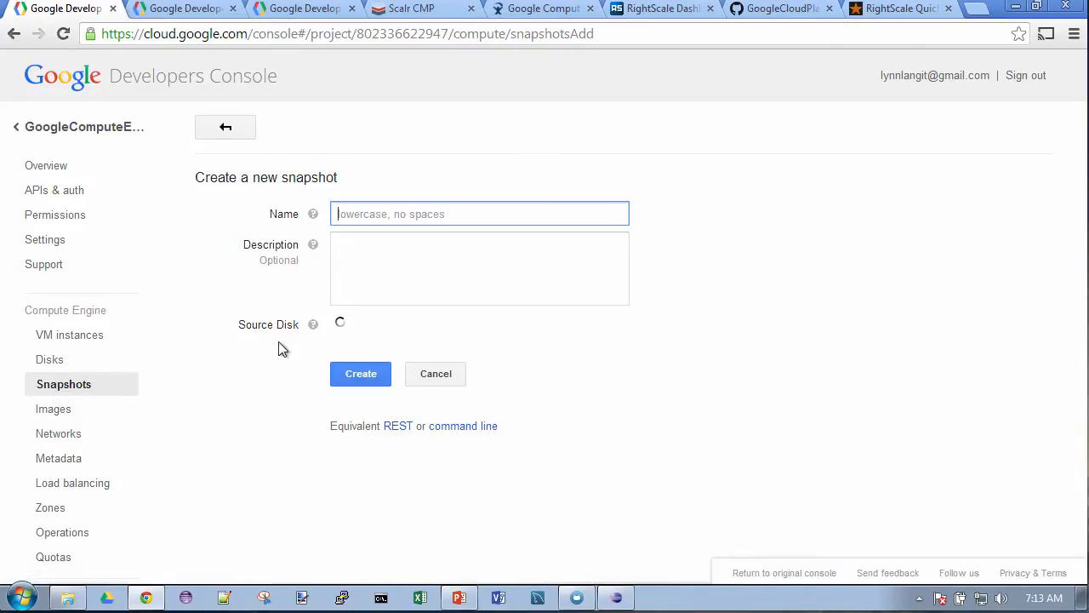
pyautogui.click(502, 324)
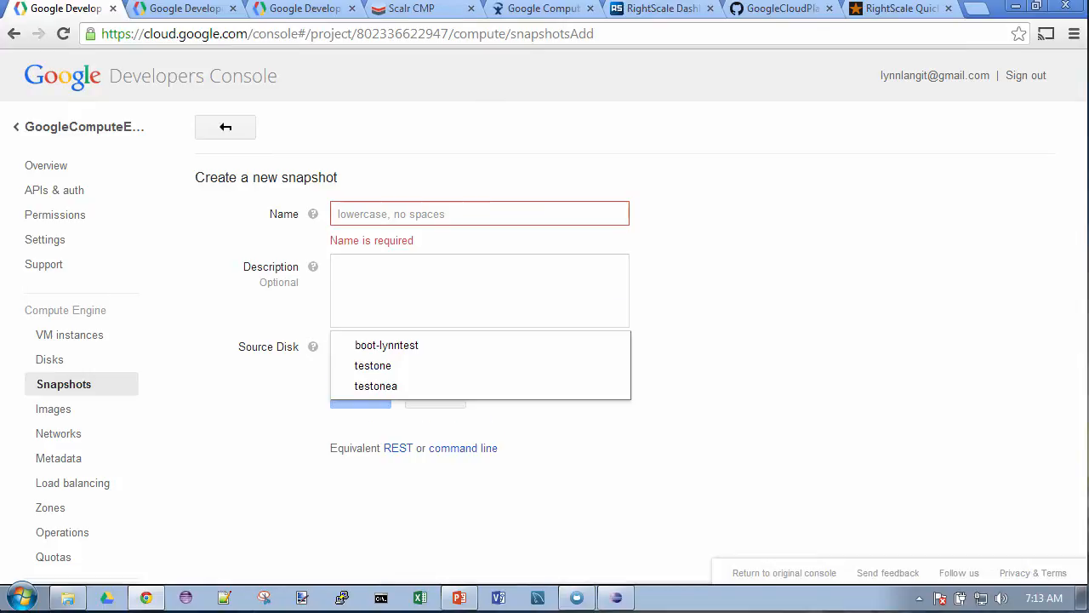
pyautogui.click(560, 438)
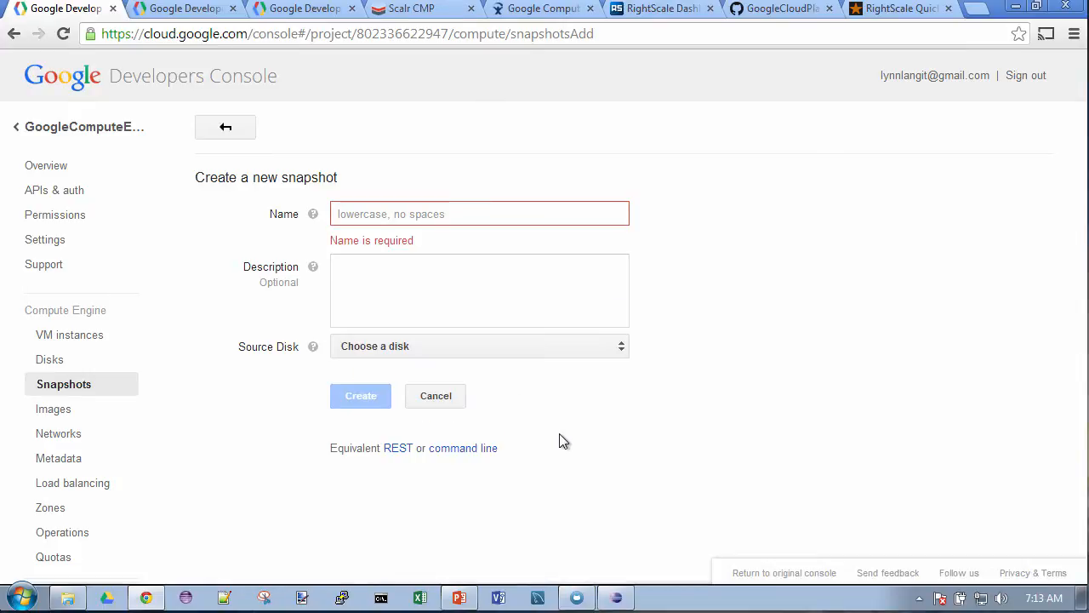
# Review the project's images and networks, and inspect the new network form without creating a network
pyautogui.click(61, 410)
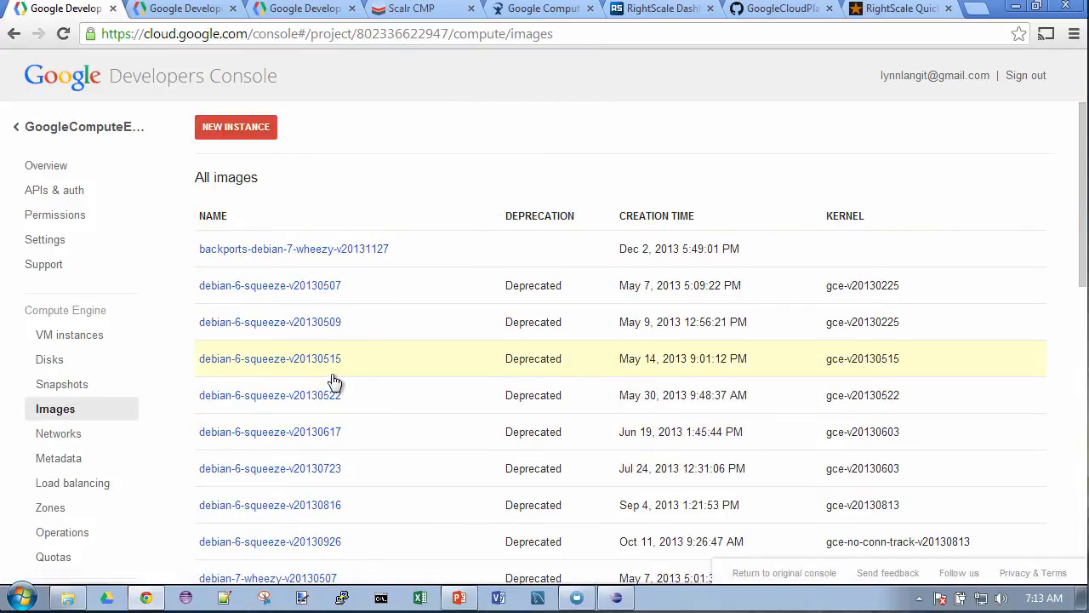
pyautogui.click(53, 437)
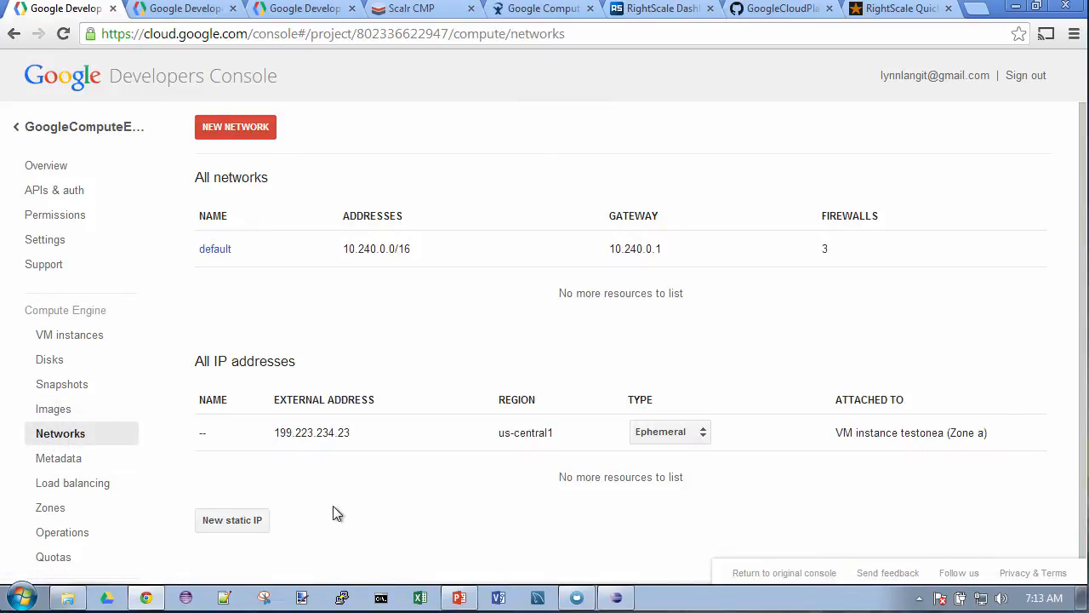
pyautogui.click(255, 126)
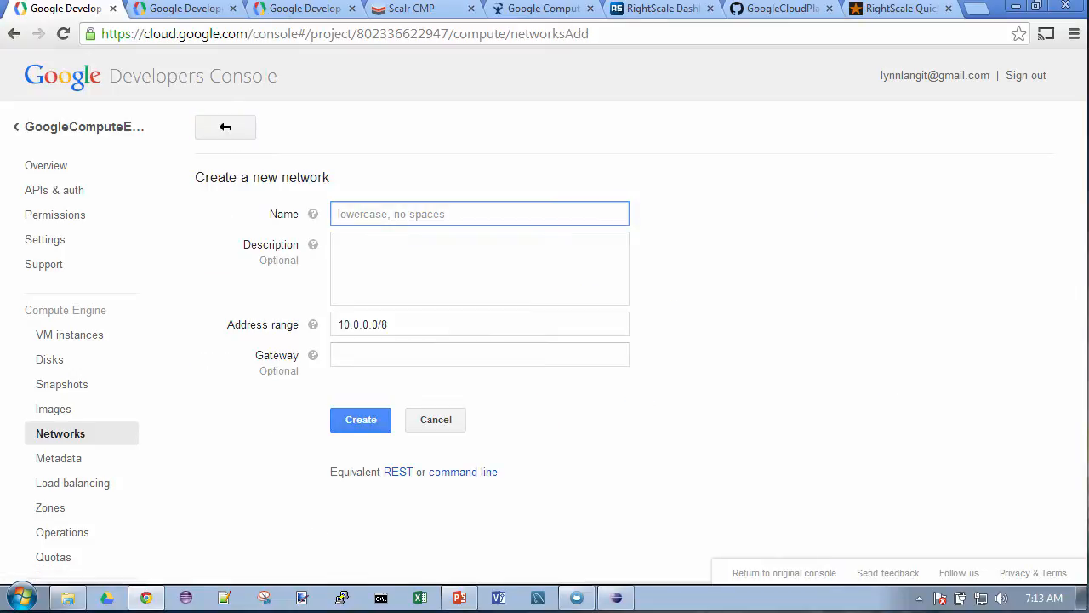
pyautogui.click(445, 419)
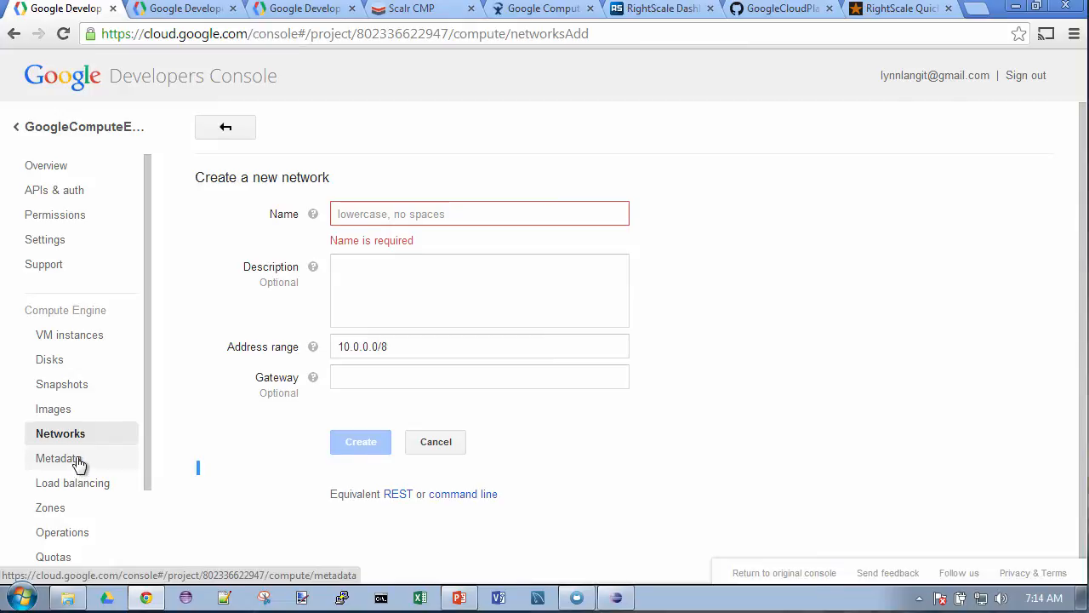
pyautogui.click(426, 443)
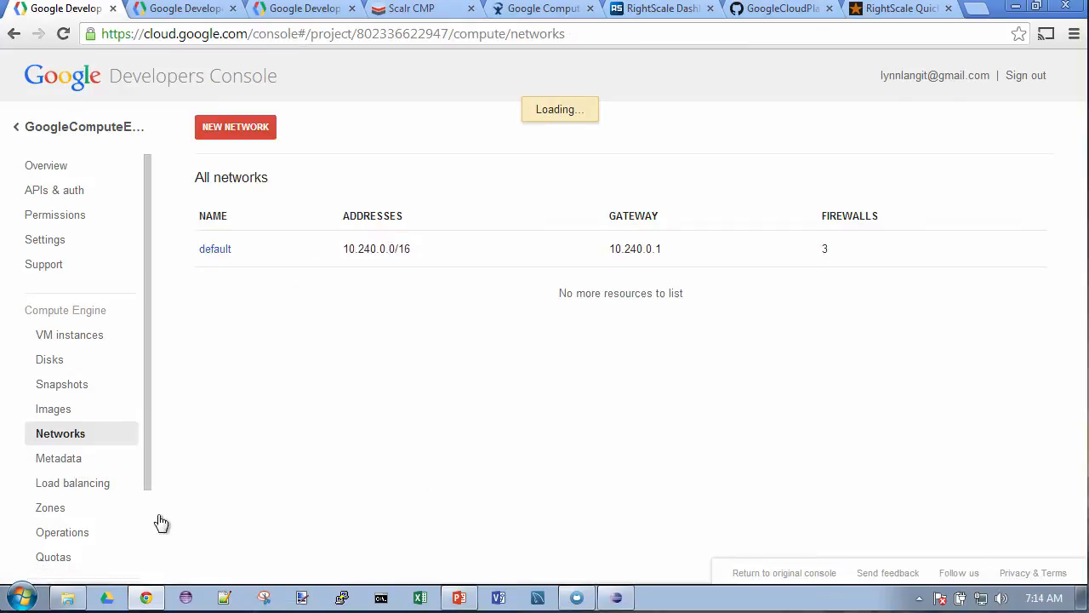
# Examine the Compute Engine zones, the log of past operations and the project's quotas
pyautogui.click(85, 506)
pyautogui.click(68, 416)
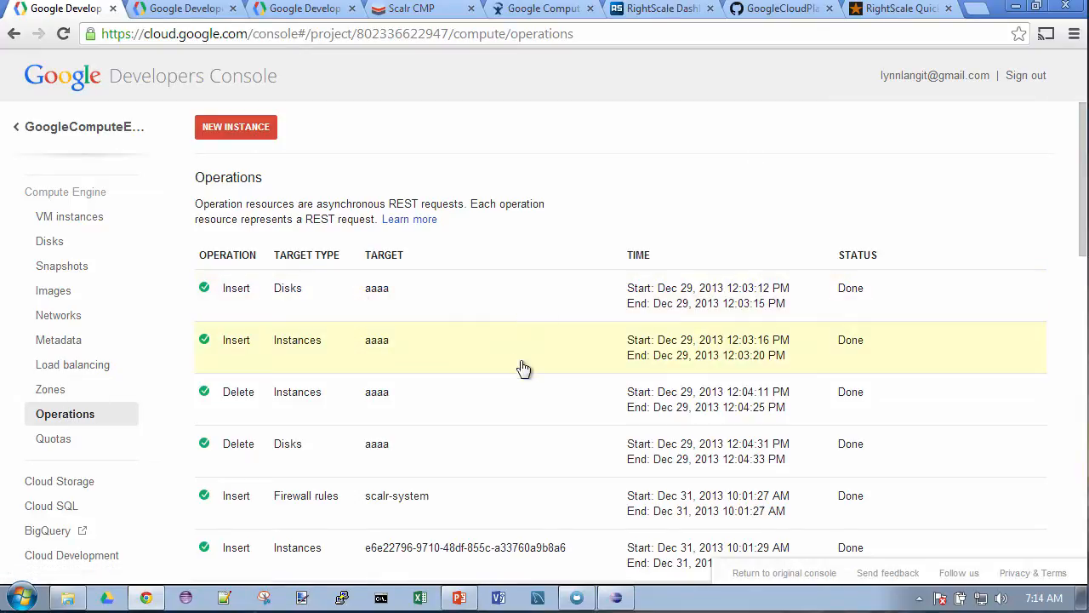
pyautogui.scroll(-1, 528, 373)
pyautogui.scroll(-2, 530, 375)
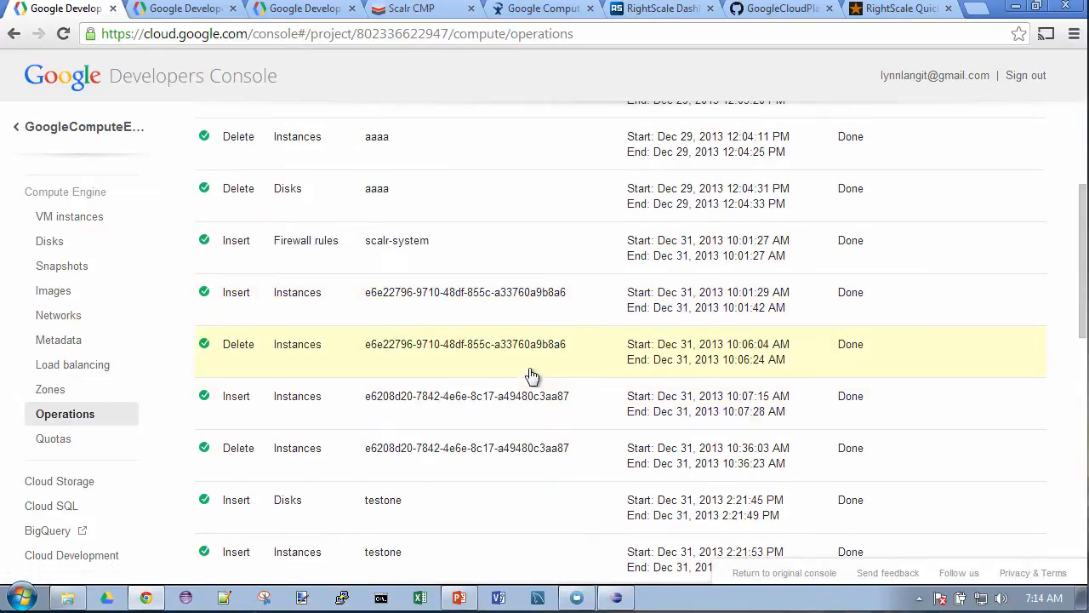
pyautogui.click(56, 442)
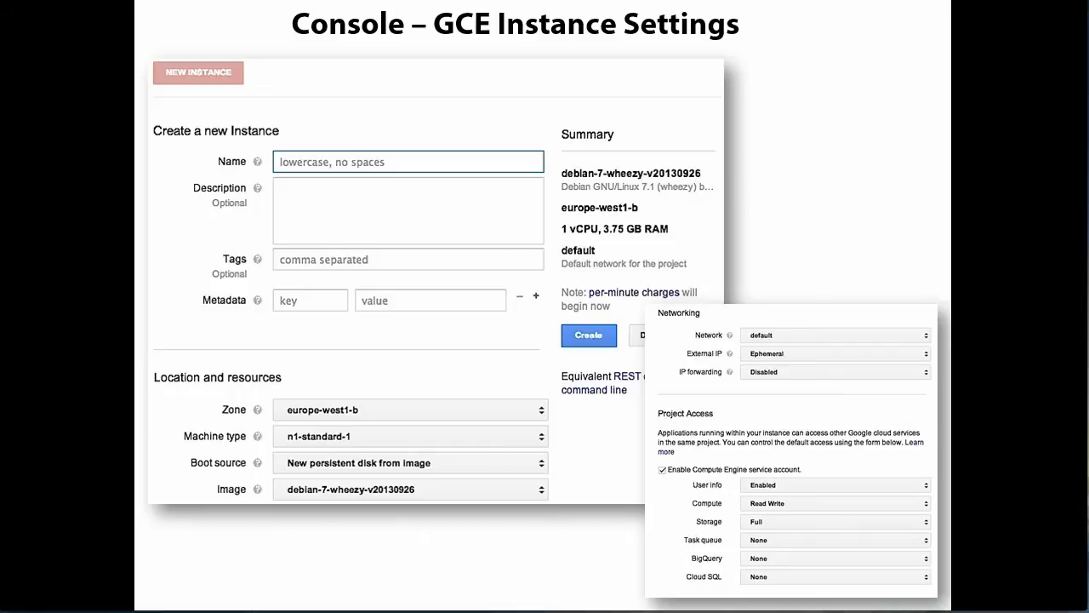
pyautogui.press('Right')
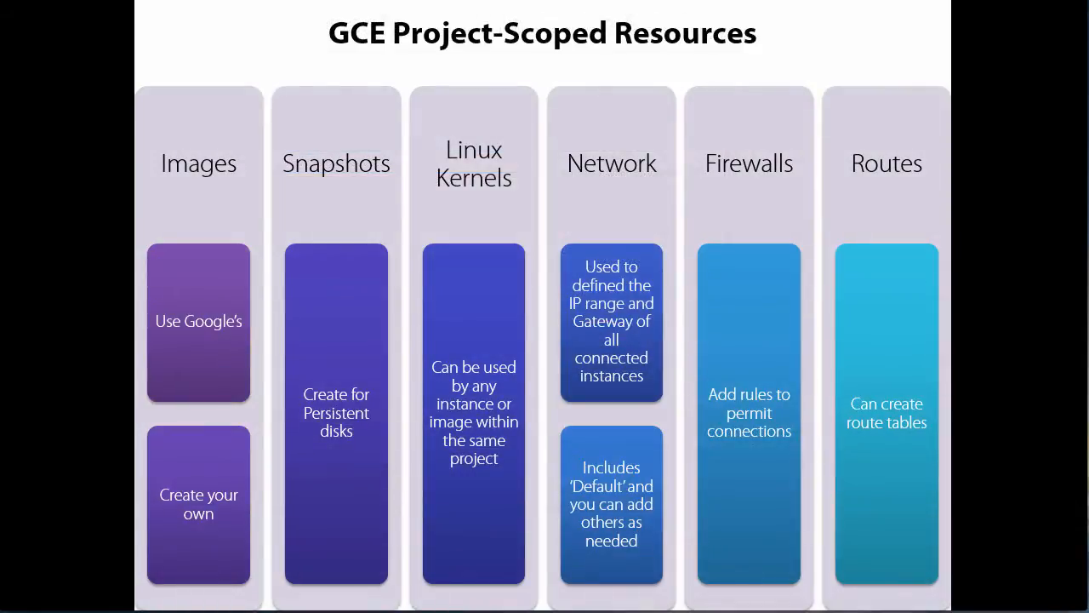